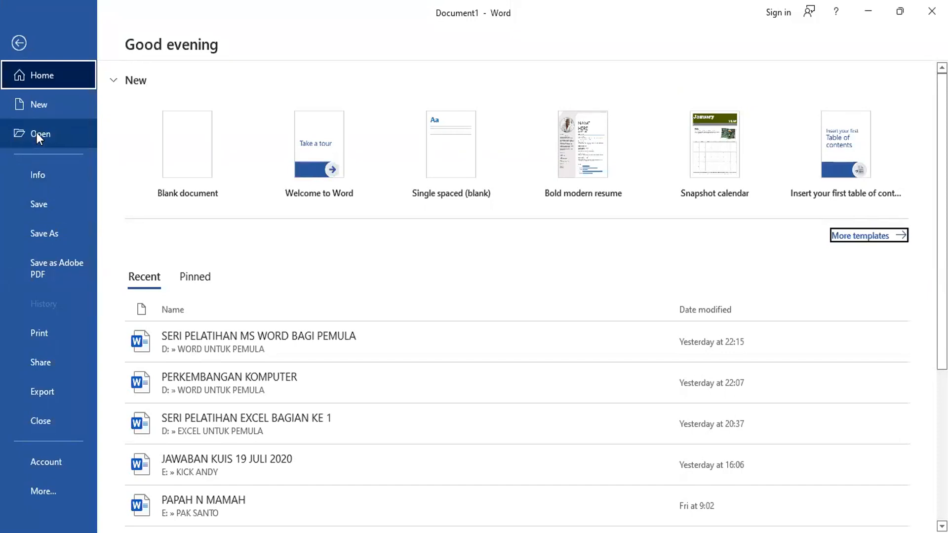
Open the document PERKEMBANGAN KOMPUTER from the WORD UNTUK PEMULA folder on drive D.
{"action": "left_click", "coordinate": [37, 133]}
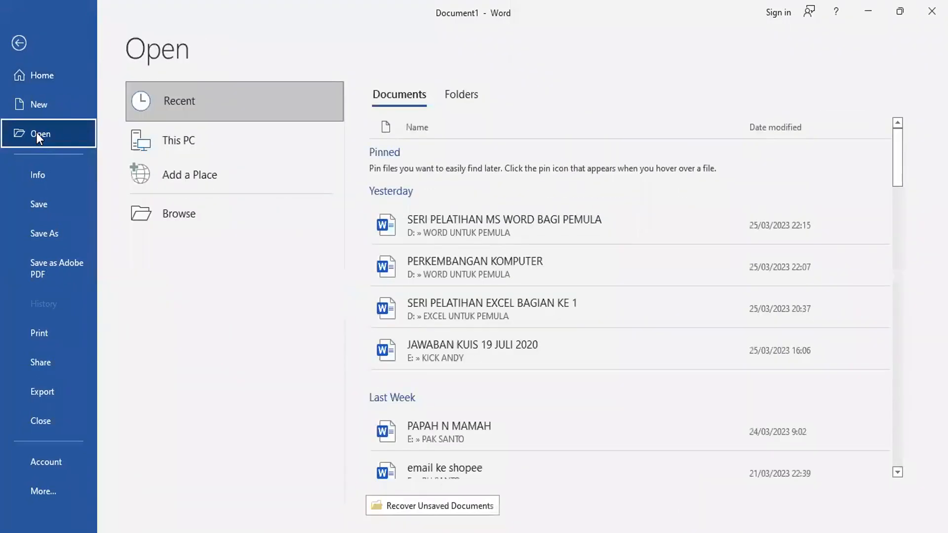
{"action": "left_click", "coordinate": [179, 215]}
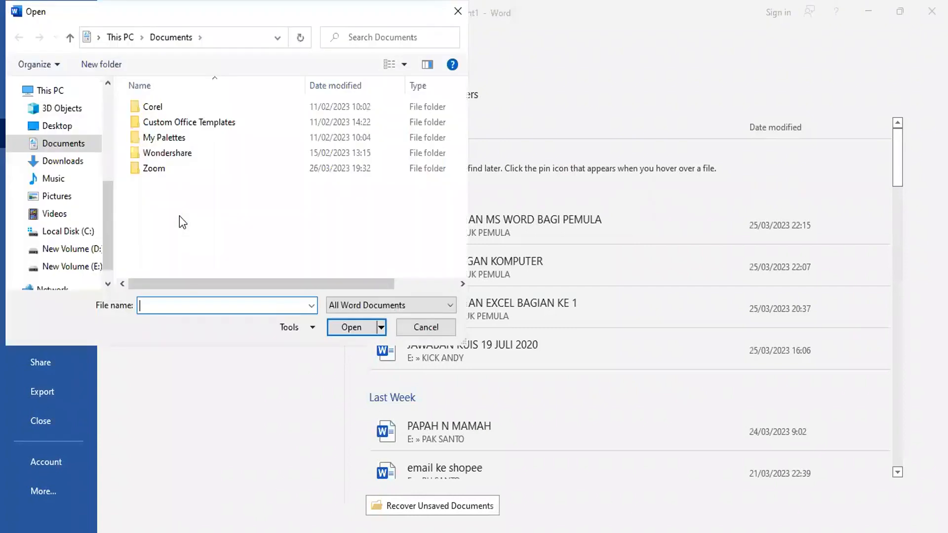
{"action": "left_click", "coordinate": [68, 251]}
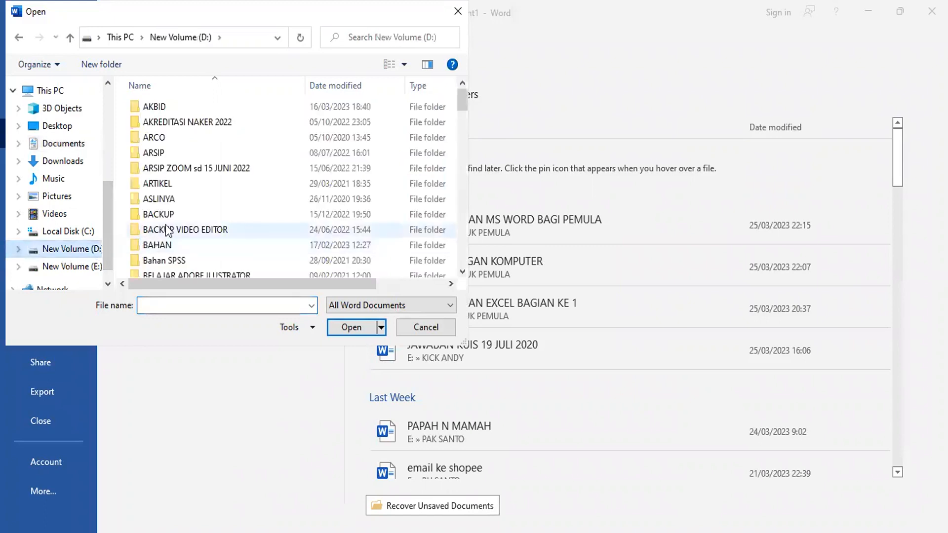
{"action": "left_click", "coordinate": [168, 231]}
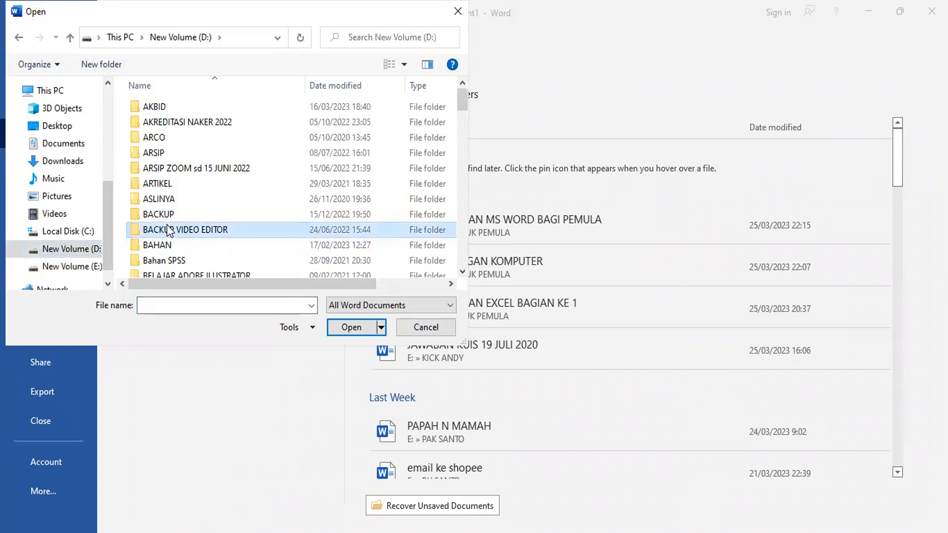
{"action": "key", "text": "w"}
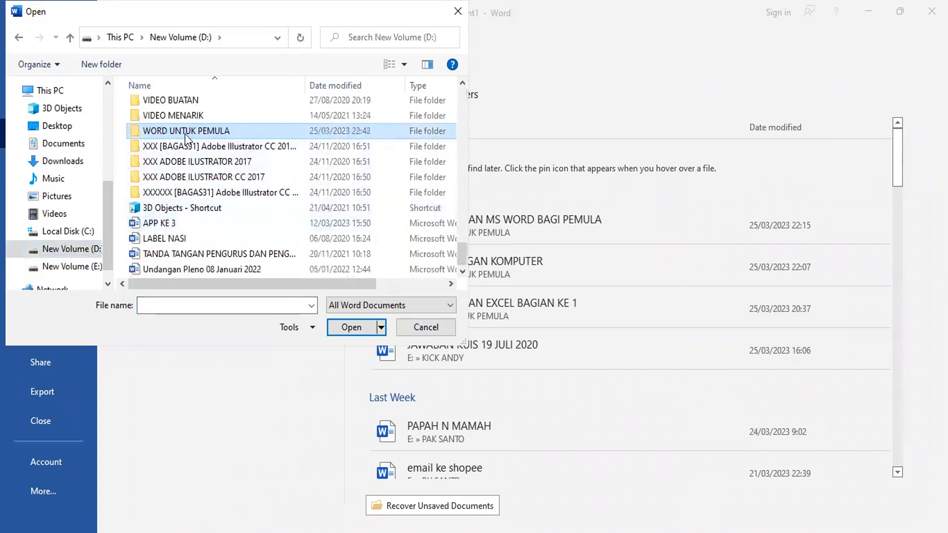
{"action": "double_click", "coordinate": [188, 134]}
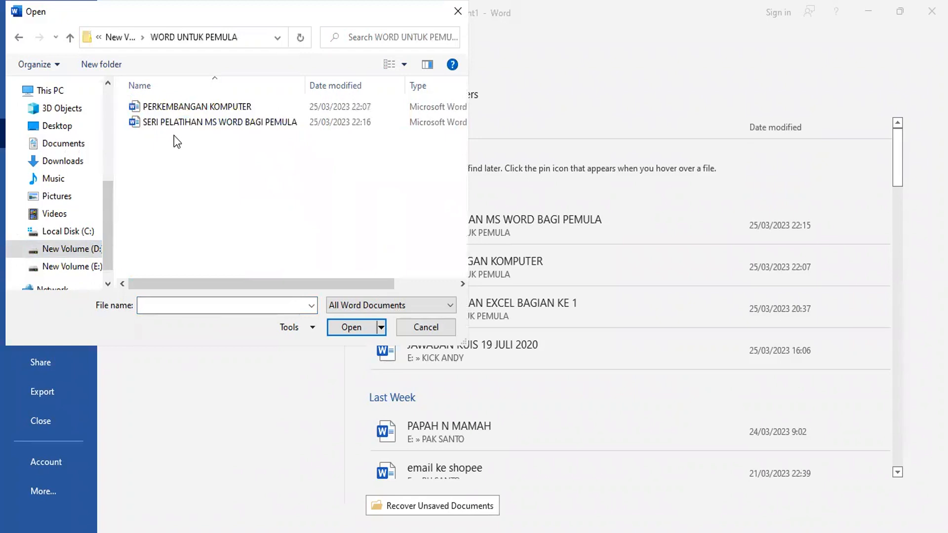
{"action": "left_click", "coordinate": [192, 109]}
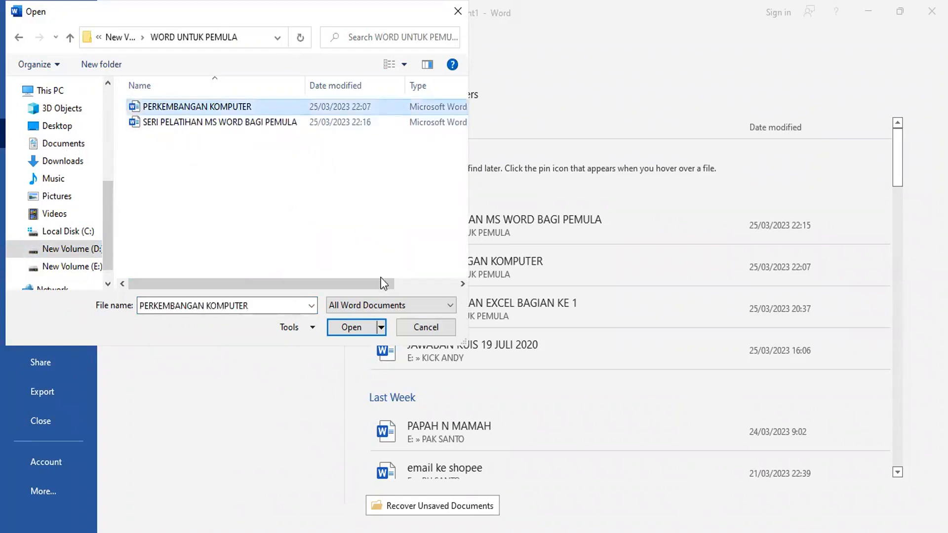
{"action": "left_click", "coordinate": [351, 327]}
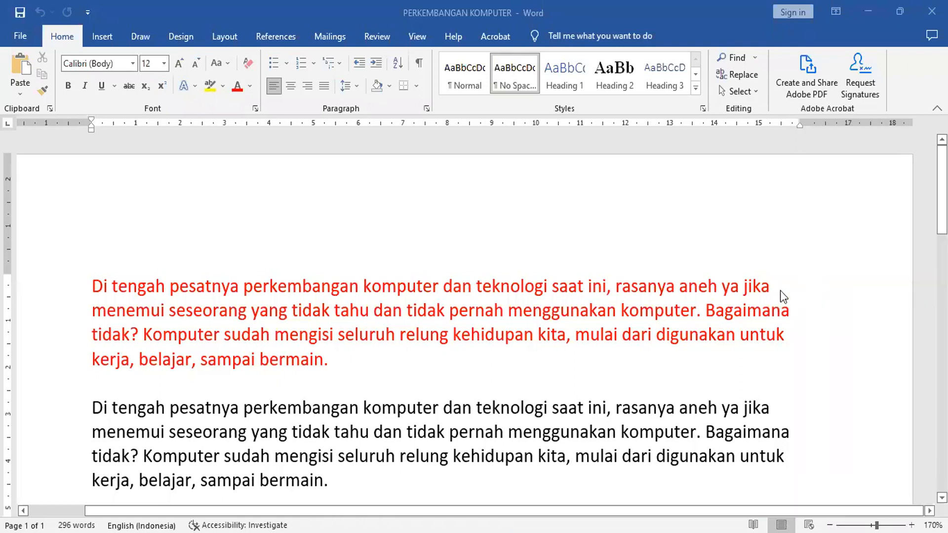
Practise selecting the word "teknologi" and the phrase "dan teknologi saat ini, rasanya" in the second paragraph.
{"action": "scroll", "coordinate": [798, 245], "scroll_direction": "down", "scroll_amount": 5}
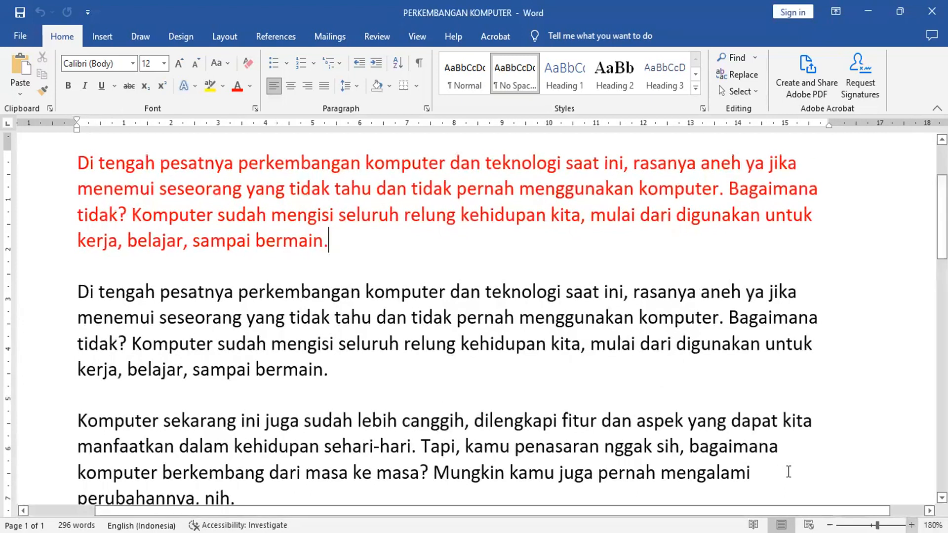
{"action": "scroll", "coordinate": [788, 472], "scroll_direction": "up", "scroll_amount": 3}
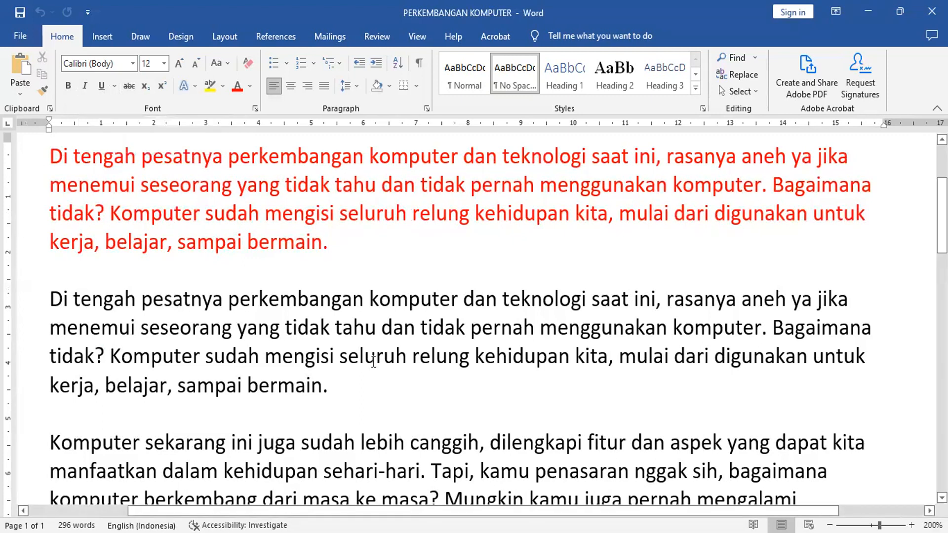
{"action": "left_click", "coordinate": [338, 387]}
{"action": "left_click_drag", "start_coordinate": [505, 300], "coordinate": [596, 299]}
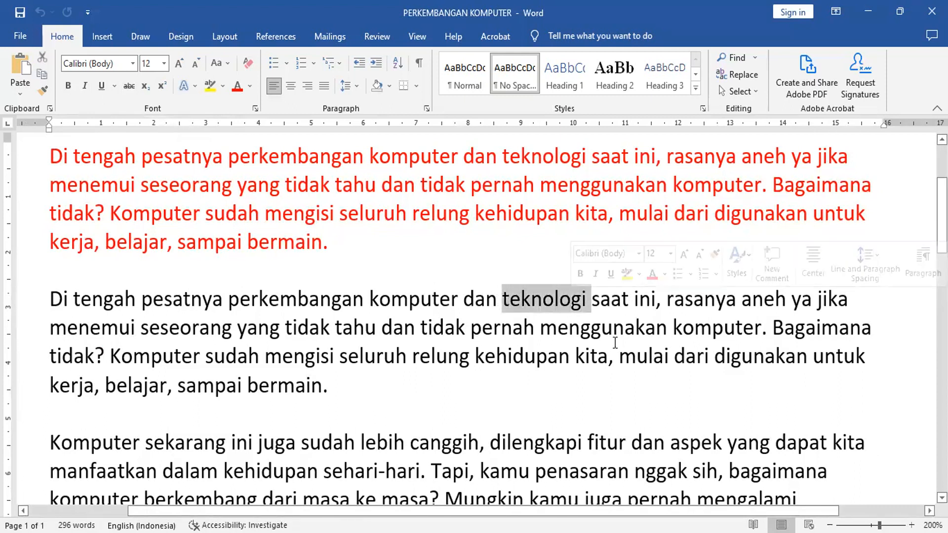
{"action": "left_click", "coordinate": [611, 384]}
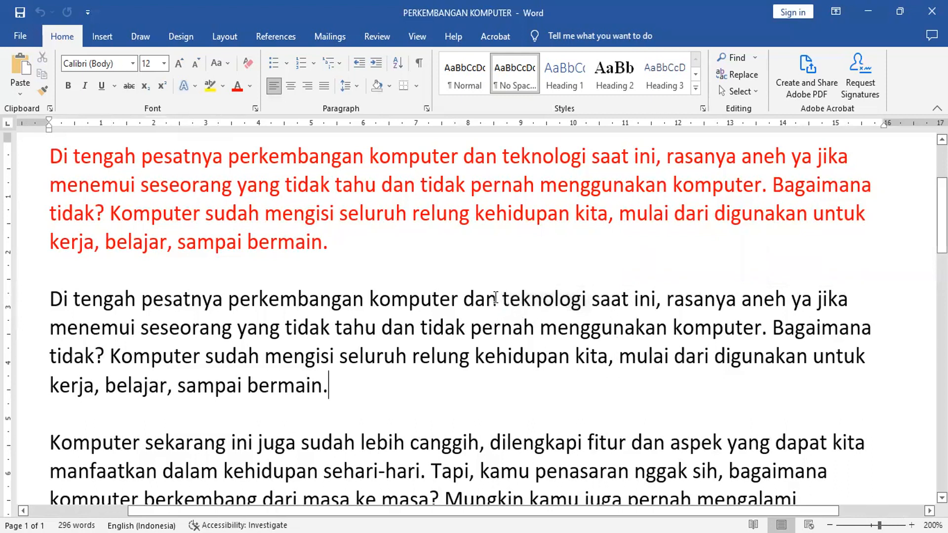
{"action": "left_click_drag", "start_coordinate": [493, 299], "coordinate": [741, 300]}
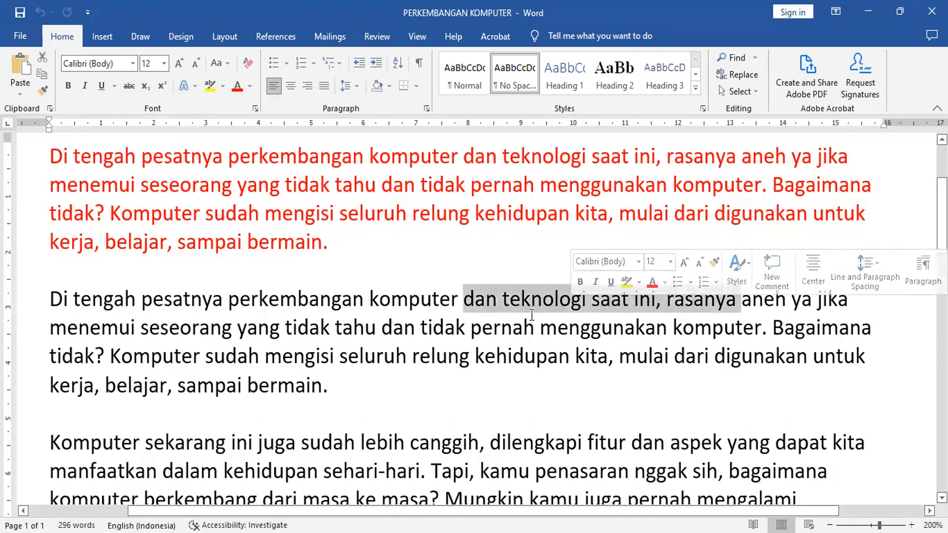
{"action": "left_click", "coordinate": [590, 387]}
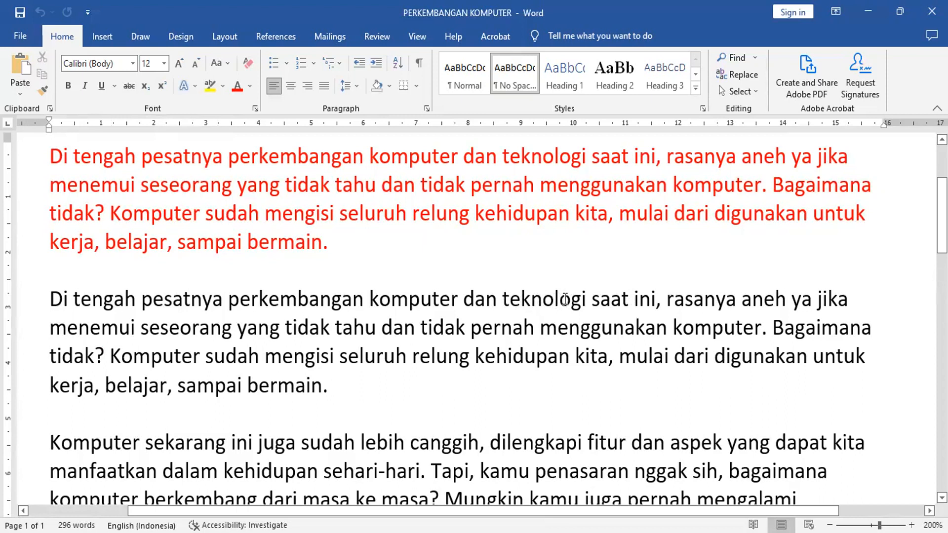
{"action": "double_click", "coordinate": [540, 297]}
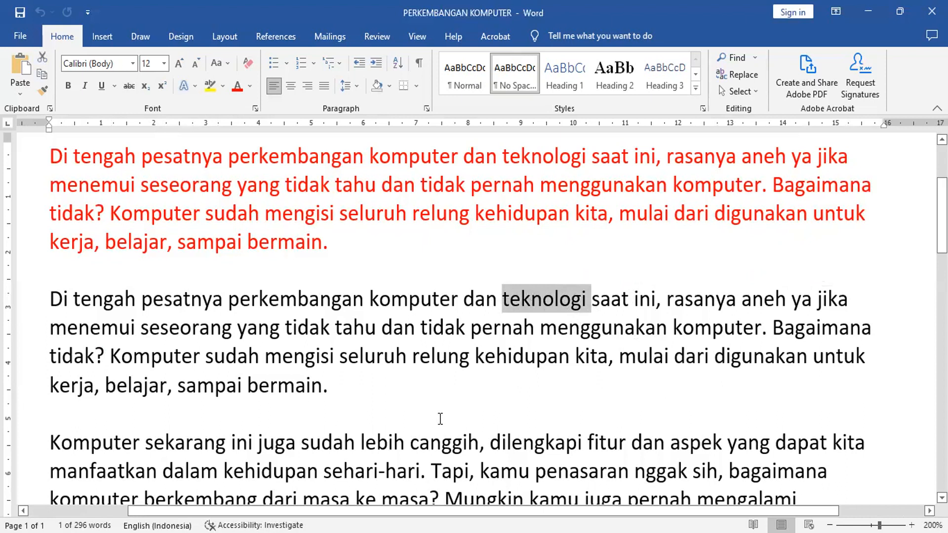
Make the word "Komputer" bold and the word "teknologi" italic in the second paragraph.
{"action": "double_click", "coordinate": [173, 357]}
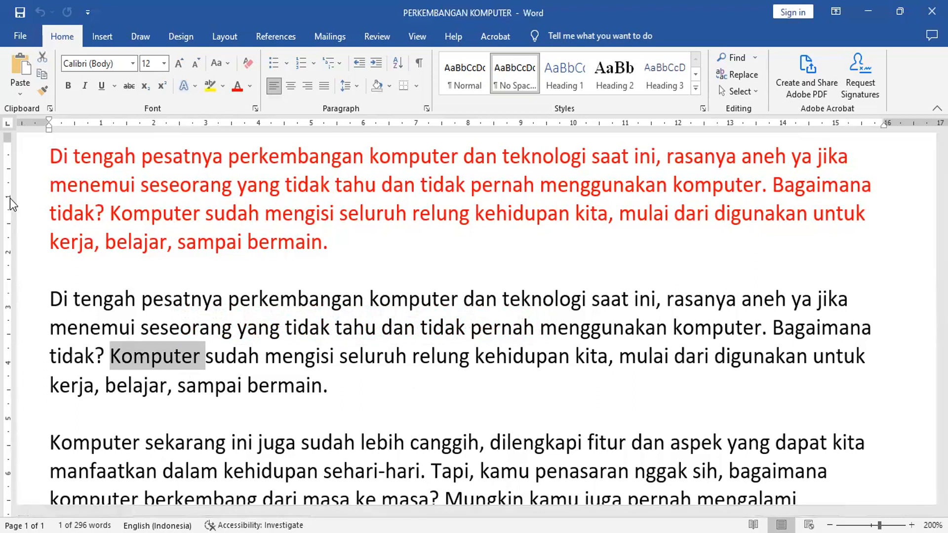
{"action": "left_click", "coordinate": [69, 89]}
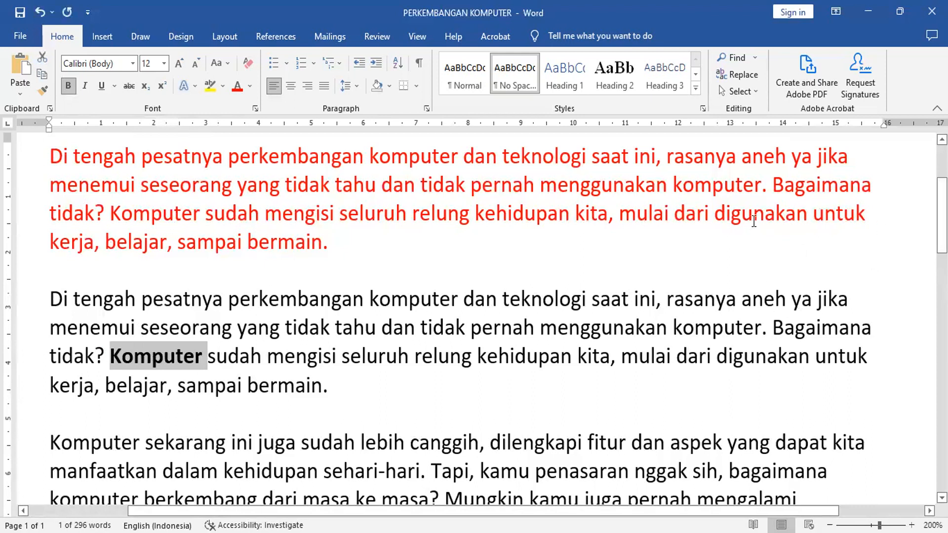
{"action": "double_click", "coordinate": [554, 292]}
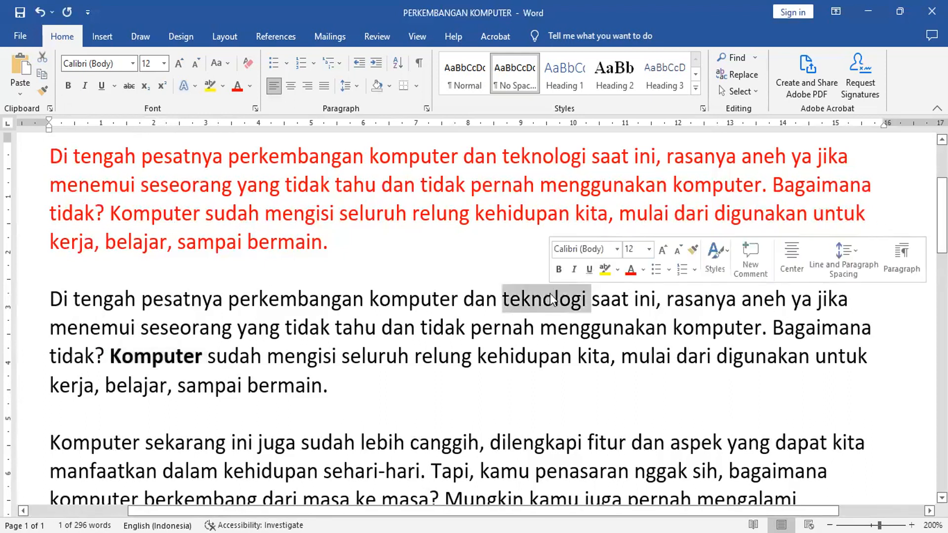
{"action": "left_click", "coordinate": [85, 86]}
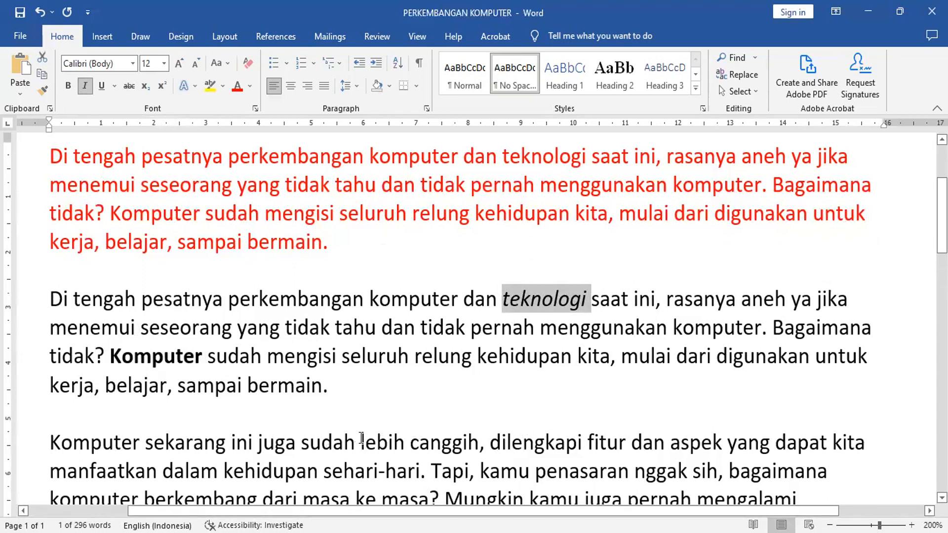
Underline the word "bermain" at the end of the second paragraph.
{"action": "left_click", "coordinate": [288, 389]}
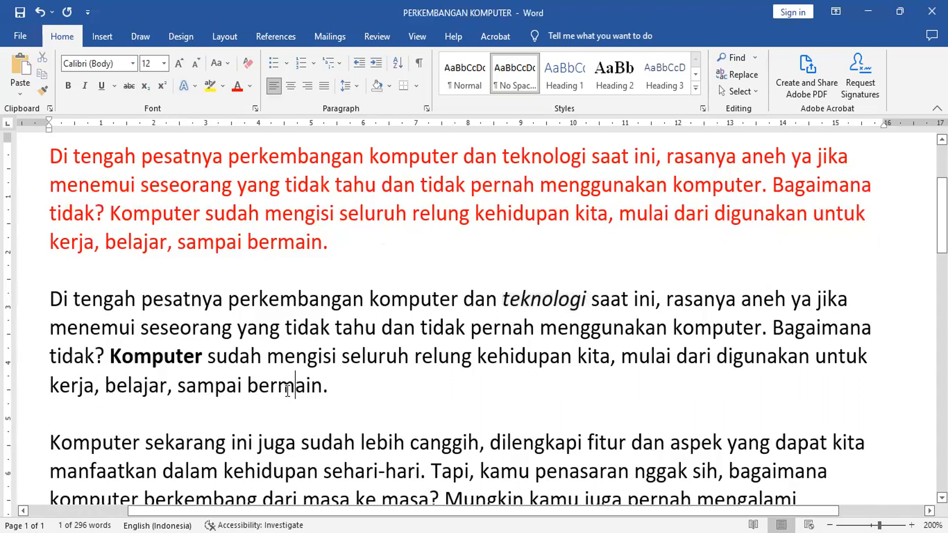
{"action": "double_click", "coordinate": [288, 389]}
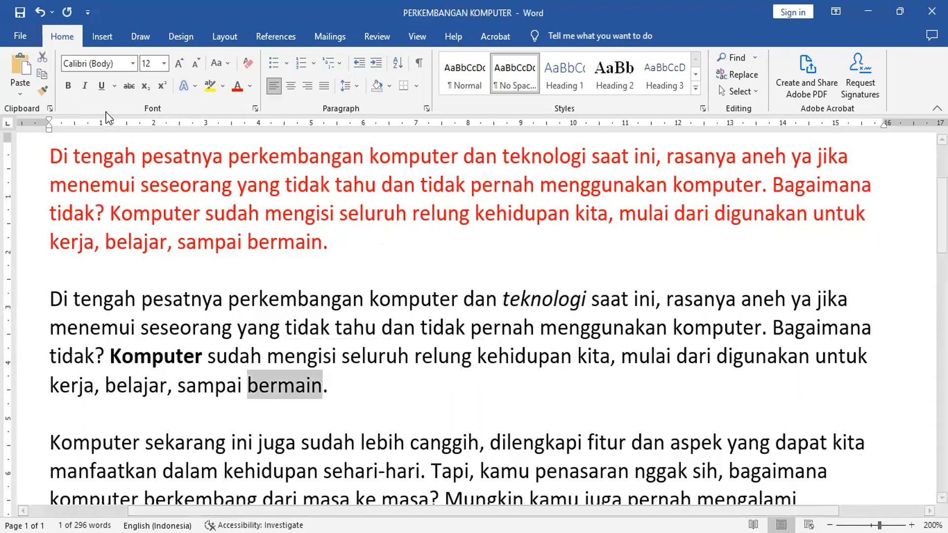
{"action": "left_click", "coordinate": [101, 86]}
{"action": "left_click", "coordinate": [392, 397]}
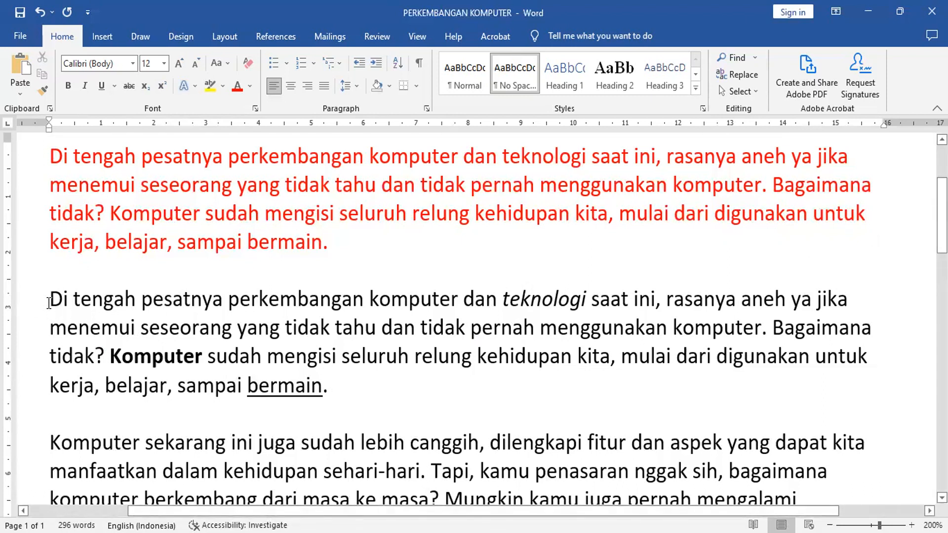
Move the second paragraph's first line to just before "relung" in its third line, and undo the move.
{"action": "left_click_drag", "start_coordinate": [49, 301], "coordinate": [840, 304]}
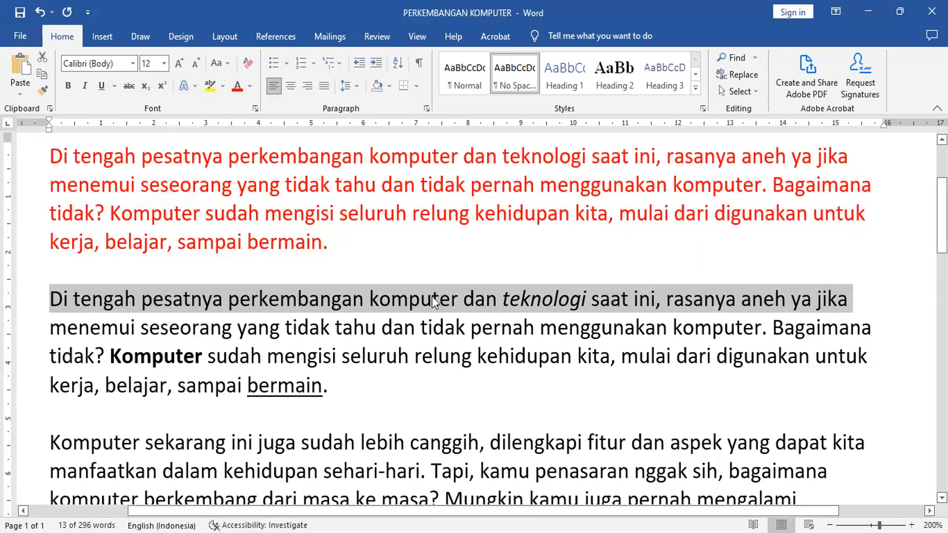
{"action": "left_click_drag", "start_coordinate": [428, 298], "coordinate": [420, 356]}
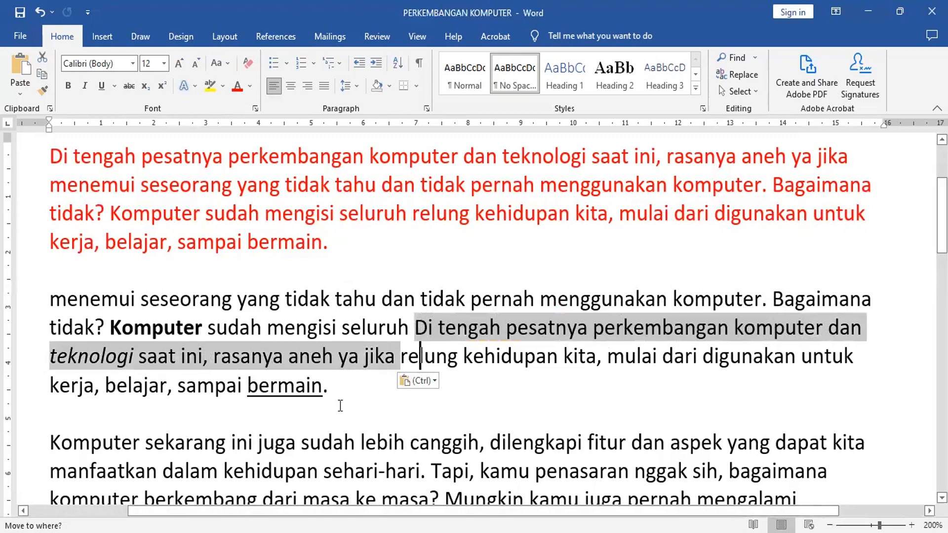
{"action": "left_click", "coordinate": [40, 13]}
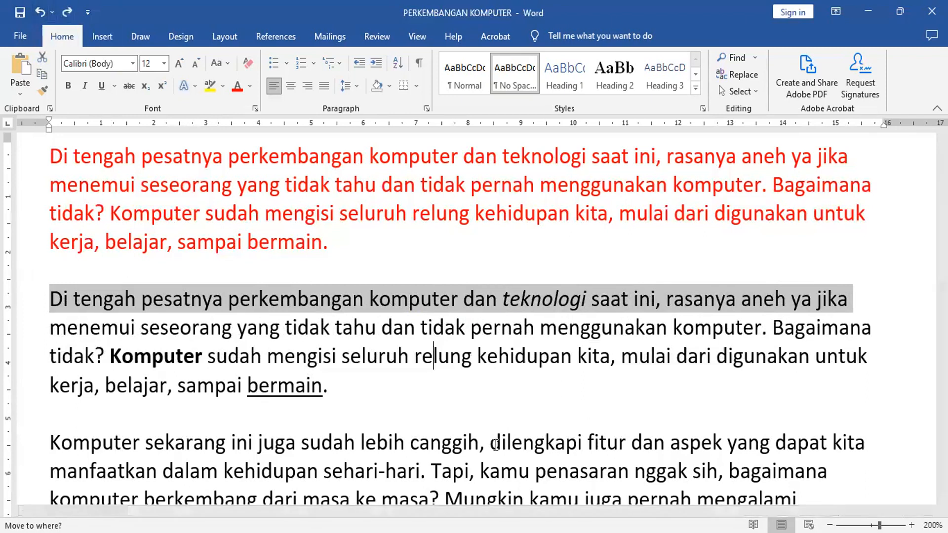
{"action": "left_click", "coordinate": [500, 356]}
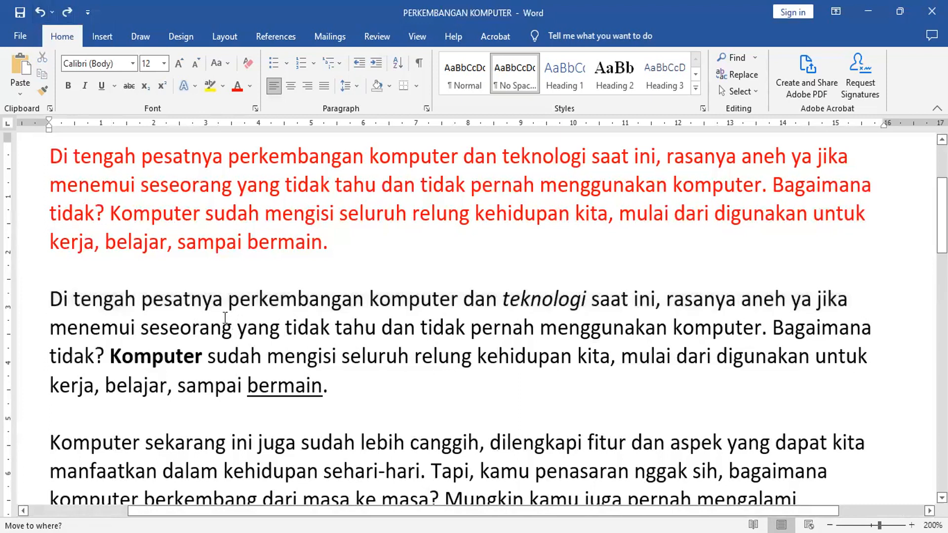
Select single whole lines in turn: the second paragraph's first line, and the red paragraph's first and third lines.
{"action": "left_click", "coordinate": [28, 306]}
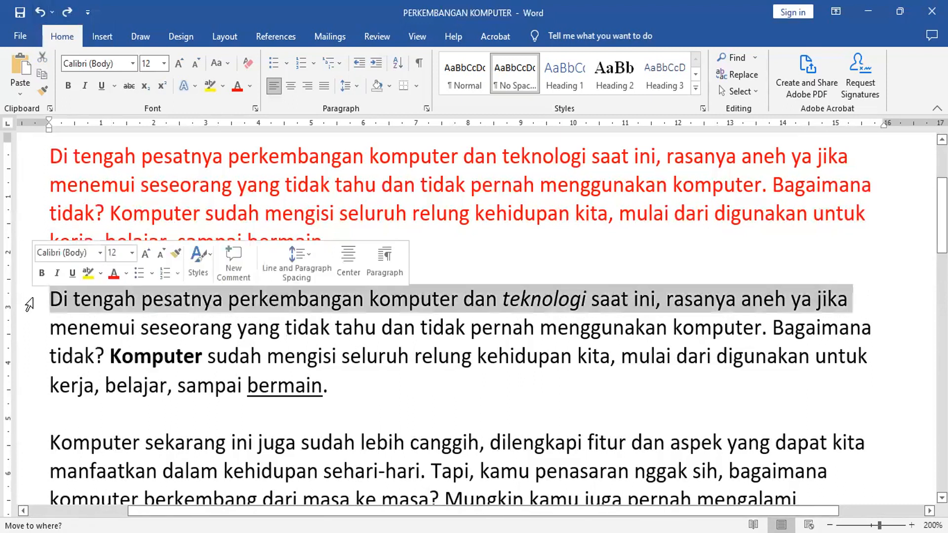
{"action": "left_click", "coordinate": [29, 163]}
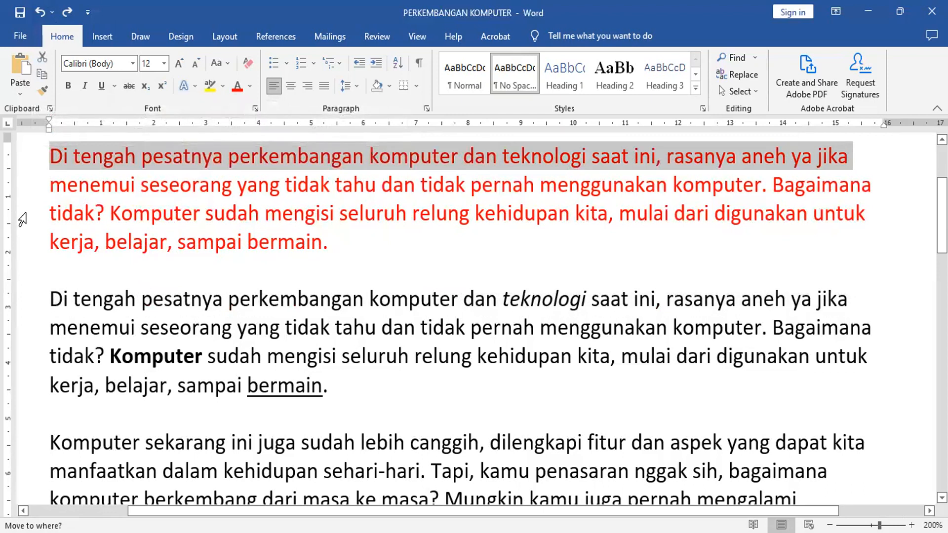
{"action": "left_click", "coordinate": [26, 217]}
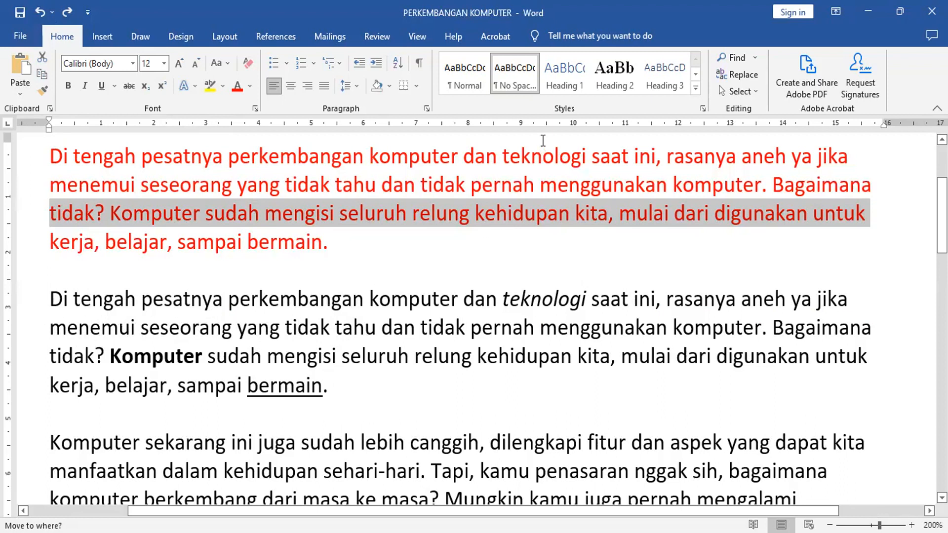
Show the paragraph marks and other hidden formatting symbols, and hide them again.
{"action": "left_click", "coordinate": [417, 63]}
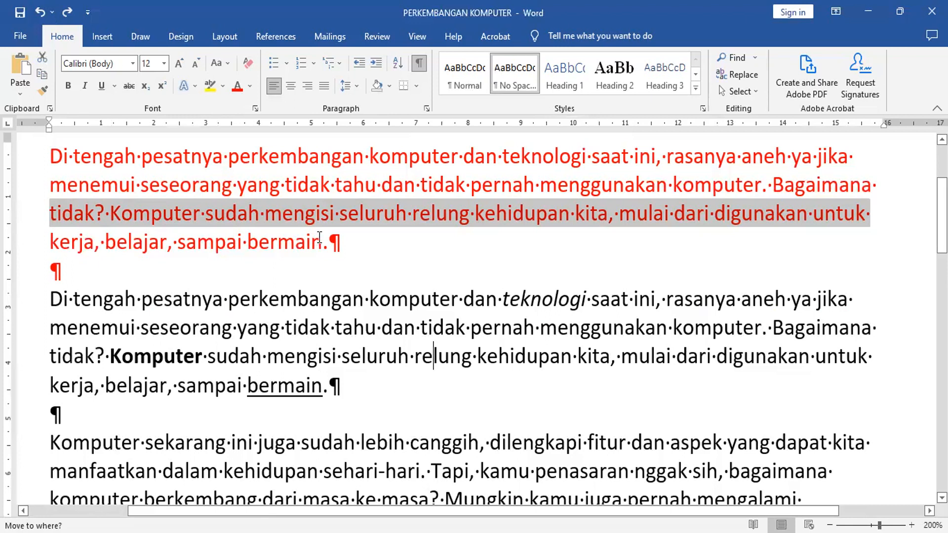
{"action": "left_click", "coordinate": [419, 59]}
{"action": "left_click", "coordinate": [419, 58]}
{"action": "left_click", "coordinate": [419, 58]}
{"action": "left_click", "coordinate": [419, 58]}
{"action": "left_click", "coordinate": [419, 58]}
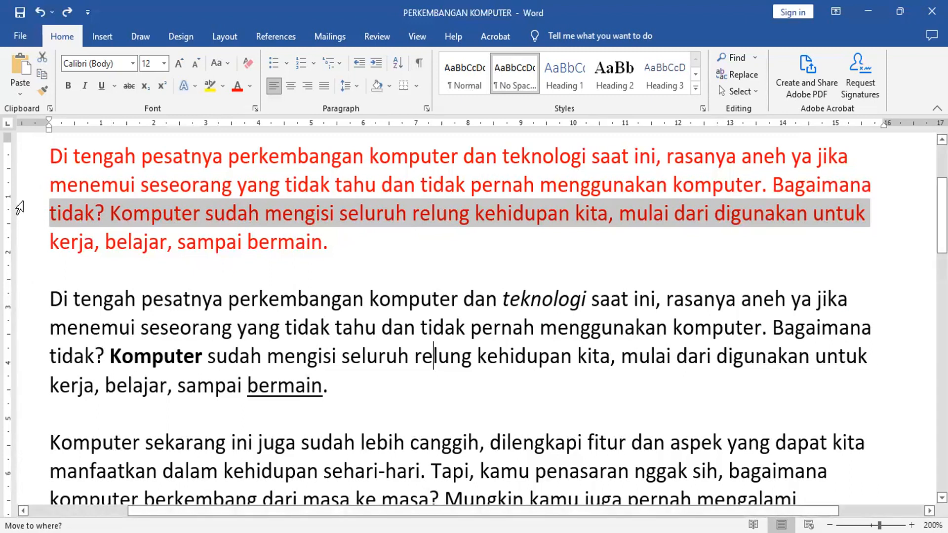
Select whole paragraphs, ending with the second one, and set its font color to the standard Dark Blue.
{"action": "double_click", "coordinate": [19, 207]}
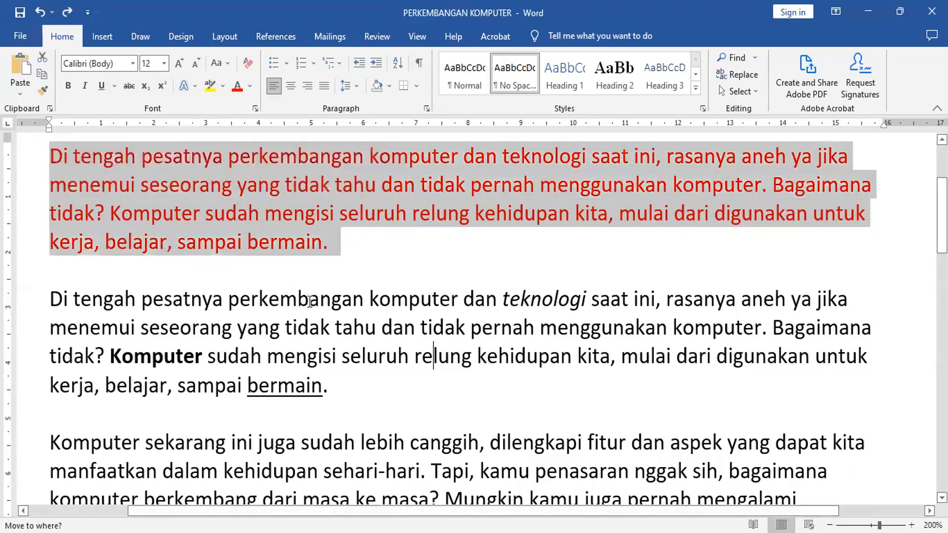
{"action": "double_click", "coordinate": [19, 351]}
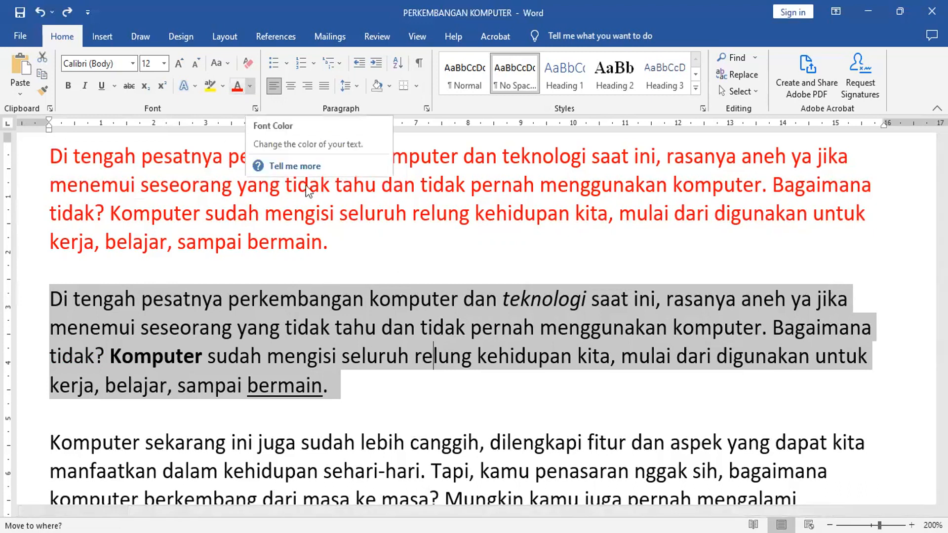
{"action": "left_click", "coordinate": [251, 84]}
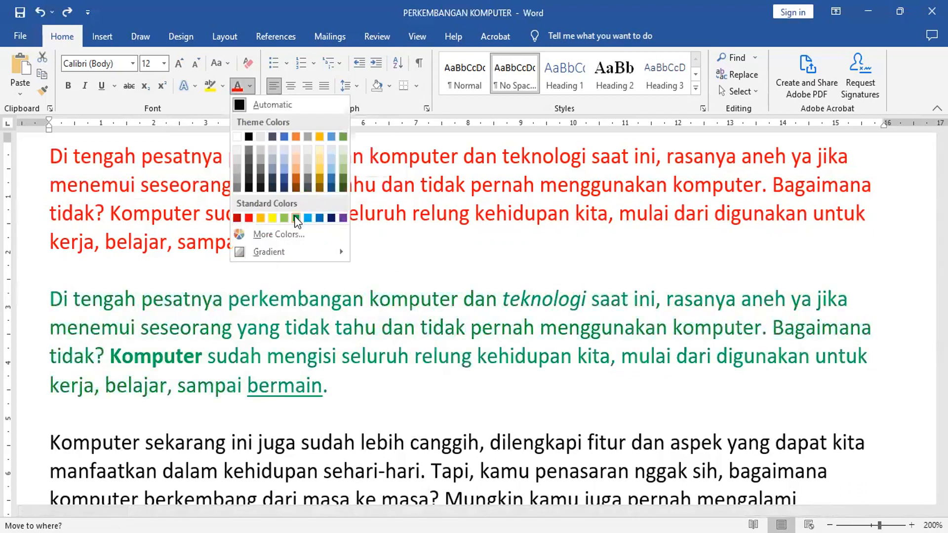
{"action": "left_click", "coordinate": [335, 219]}
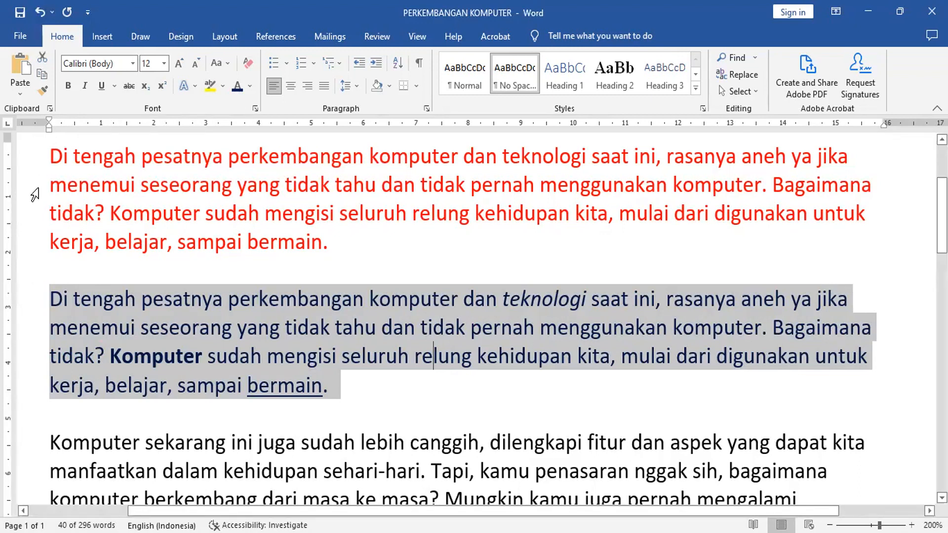
Select the entire red paragraph, and select the entire dark blue second paragraph instead.
{"action": "double_click", "coordinate": [34, 195]}
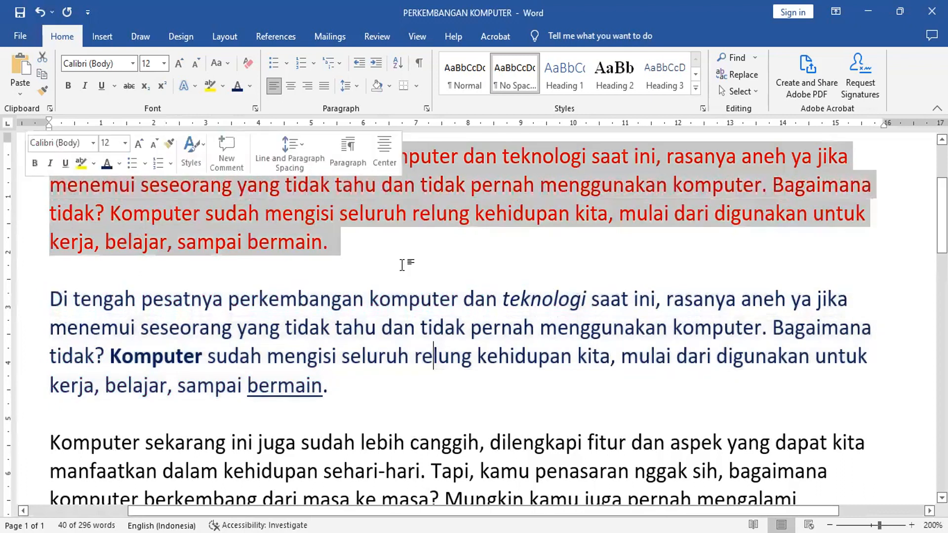
{"action": "left_click", "coordinate": [23, 359]}
{"action": "double_click", "coordinate": [23, 359]}
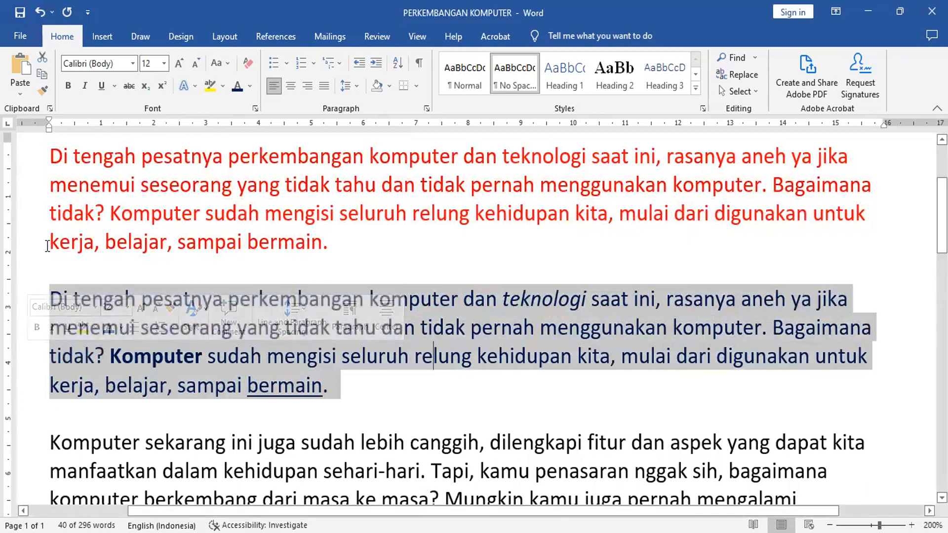
Select the whole document two times, clearing the selection after each.
{"action": "triple_click", "coordinate": [27, 213]}
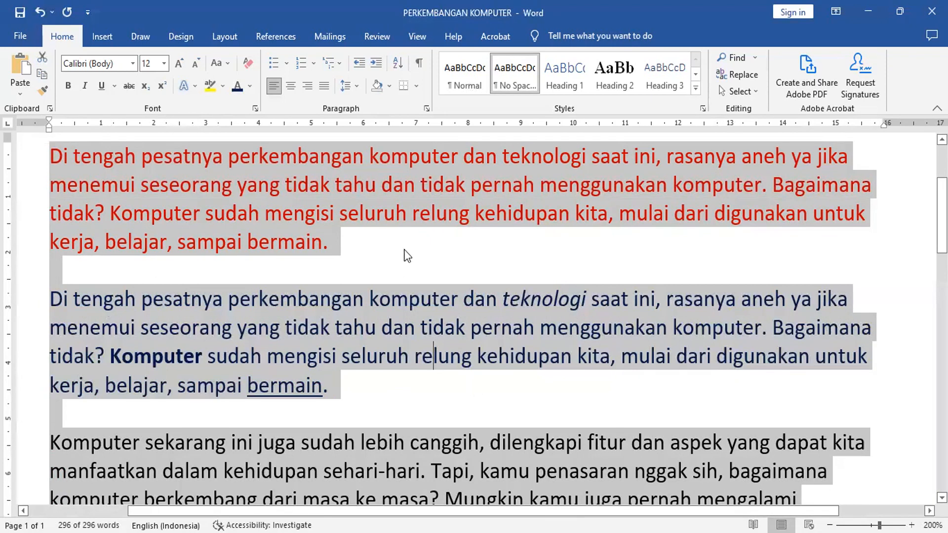
{"action": "left_click", "coordinate": [455, 249]}
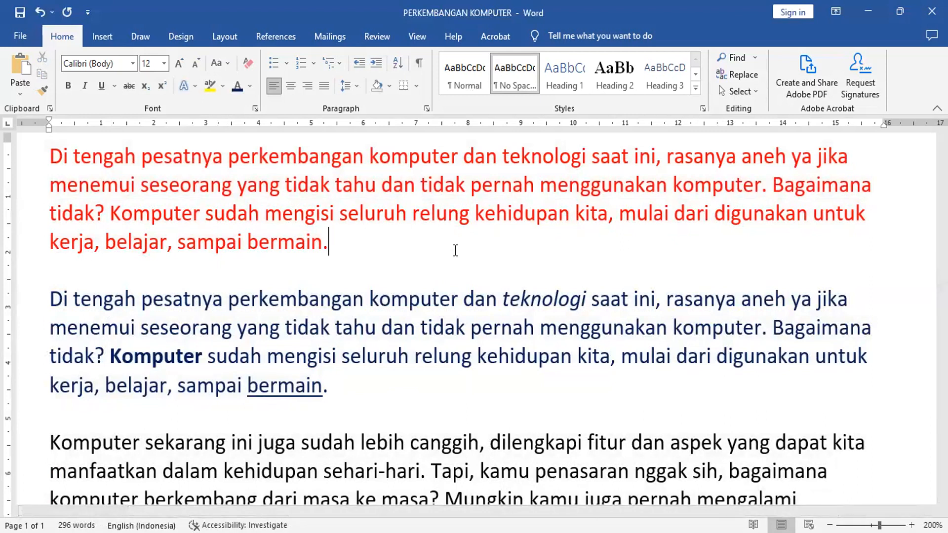
{"action": "key", "text": "ctrl+a"}
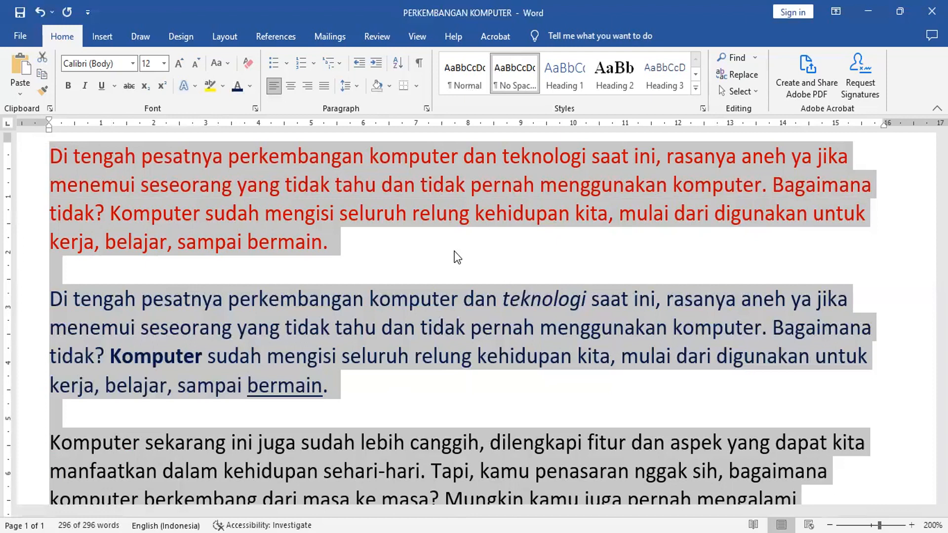
{"action": "left_click", "coordinate": [517, 256]}
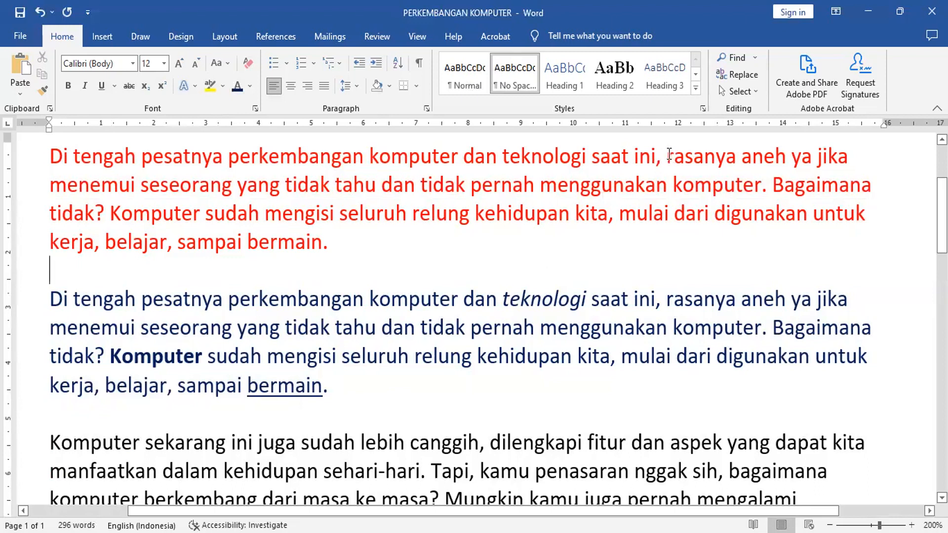
Make the passage from "rasanya aneh" through "menggunakan komputer" in the red paragraph bold, and undo the bolding.
{"action": "left_click_drag", "start_coordinate": [669, 154], "coordinate": [719, 189]}
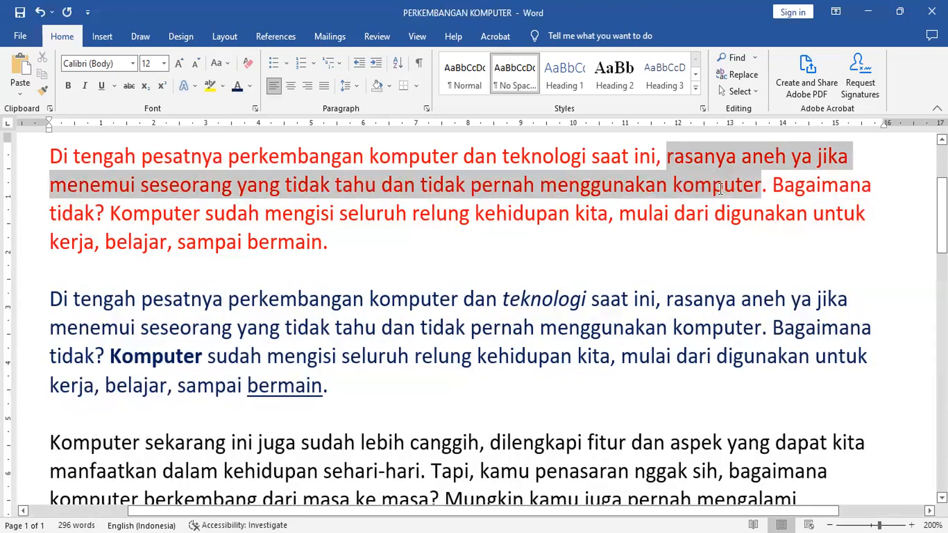
{"action": "left_click", "coordinate": [673, 277]}
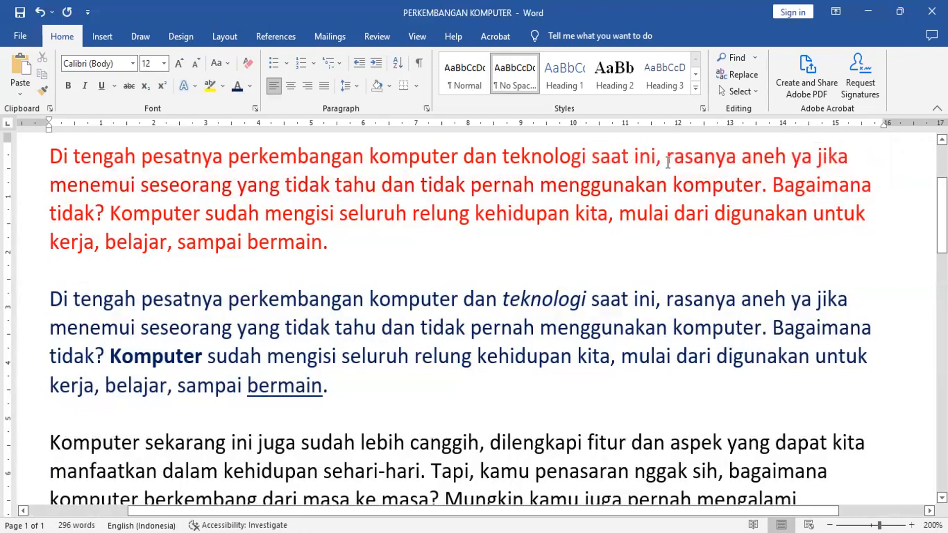
{"action": "left_click_drag", "start_coordinate": [667, 157], "coordinate": [710, 189]}
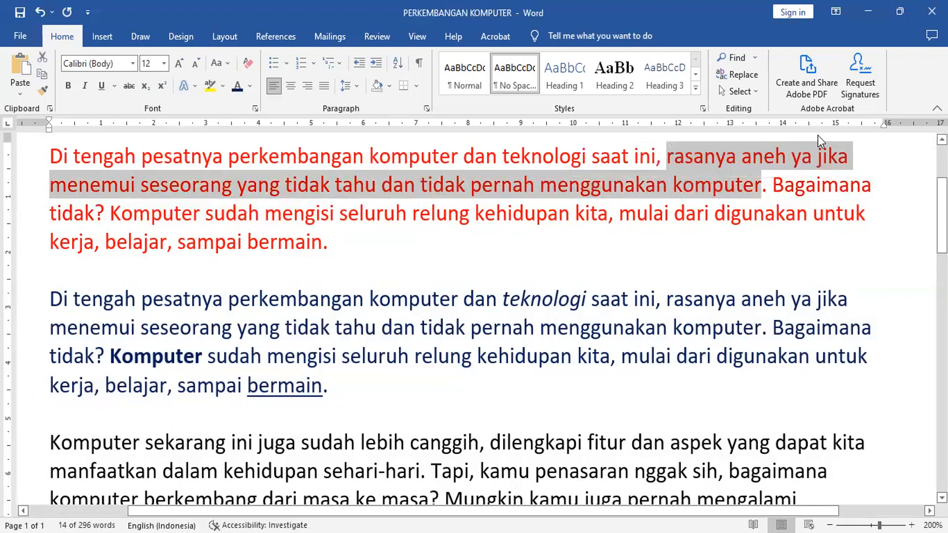
{"action": "left_click", "coordinate": [68, 86]}
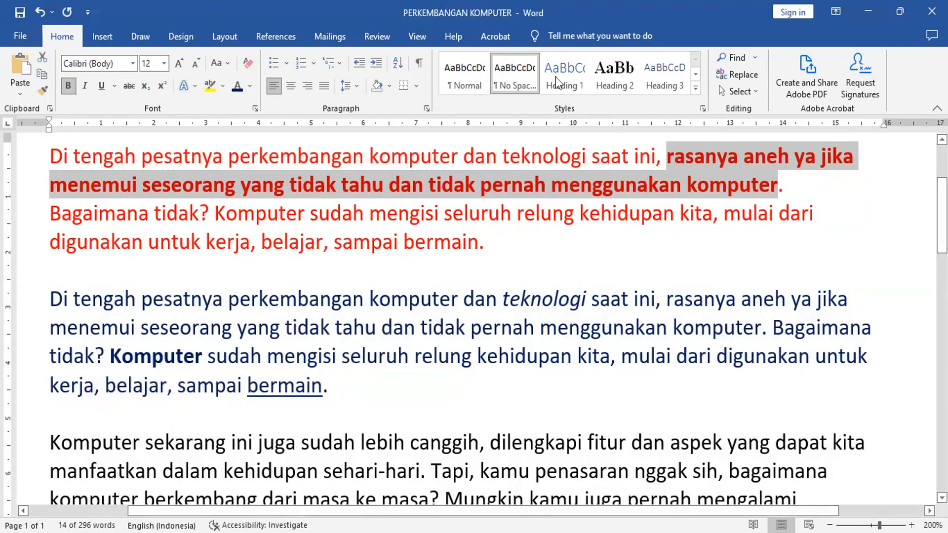
{"action": "left_click", "coordinate": [40, 11]}
{"action": "left_click", "coordinate": [748, 266]}
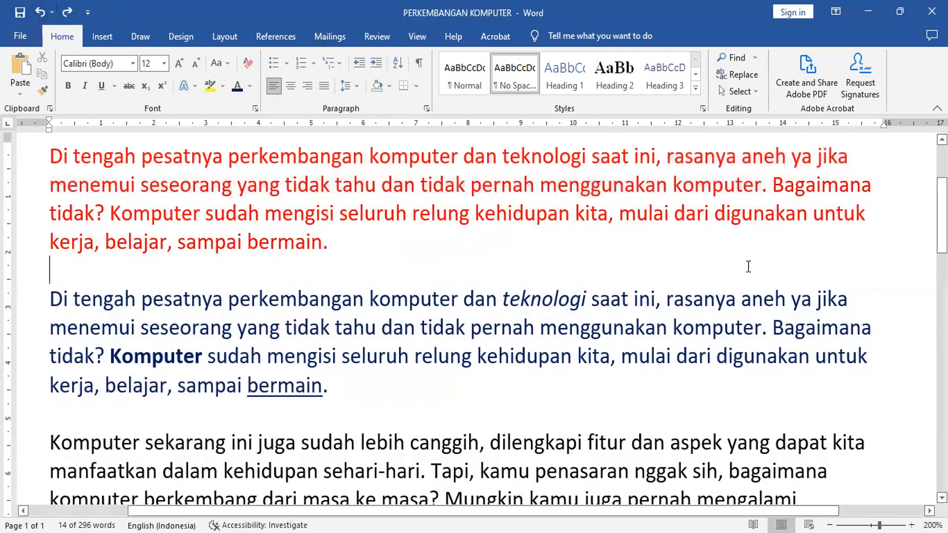
Select the red paragraph's text from "rasanya" to "komputer", extend it to "bermain", shorten it to "mengisi", and clear the selection.
{"action": "left_click", "coordinate": [669, 159]}
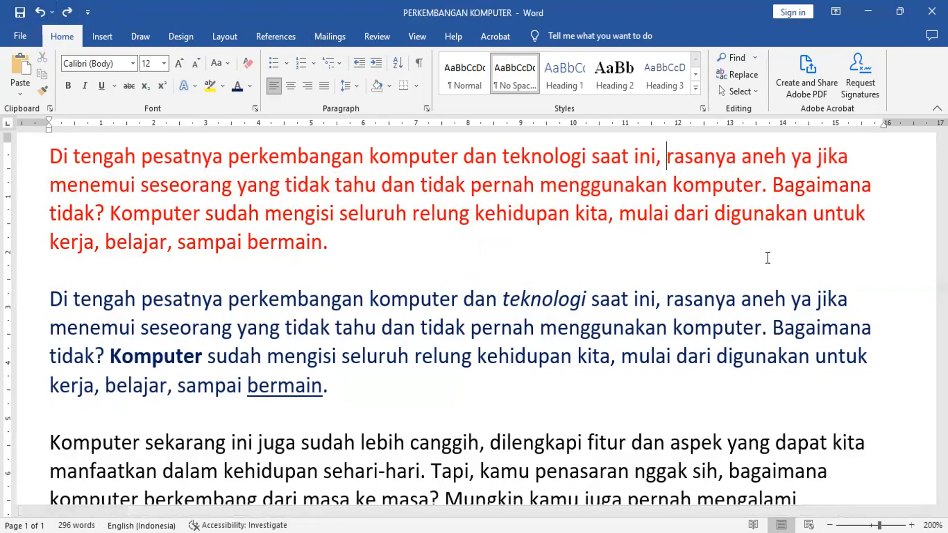
{"action": "left_click", "coordinate": [763, 186], "text": "shift"}
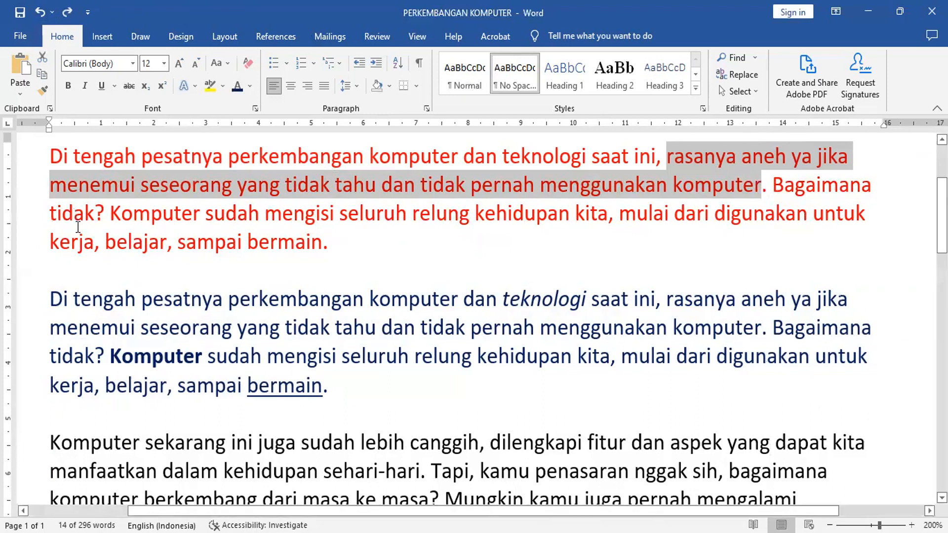
{"action": "left_click", "coordinate": [106, 213], "text": "shift"}
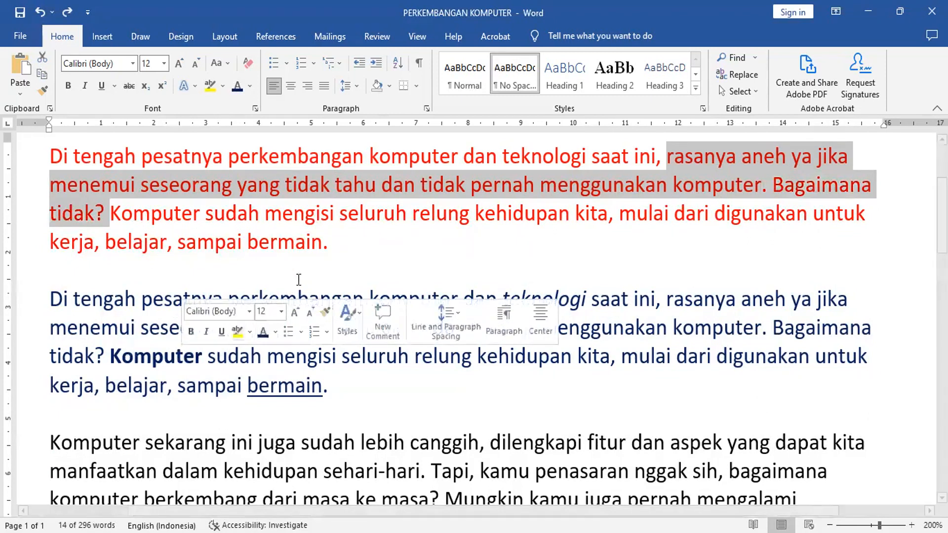
{"action": "left_click", "coordinate": [324, 246], "text": "shift"}
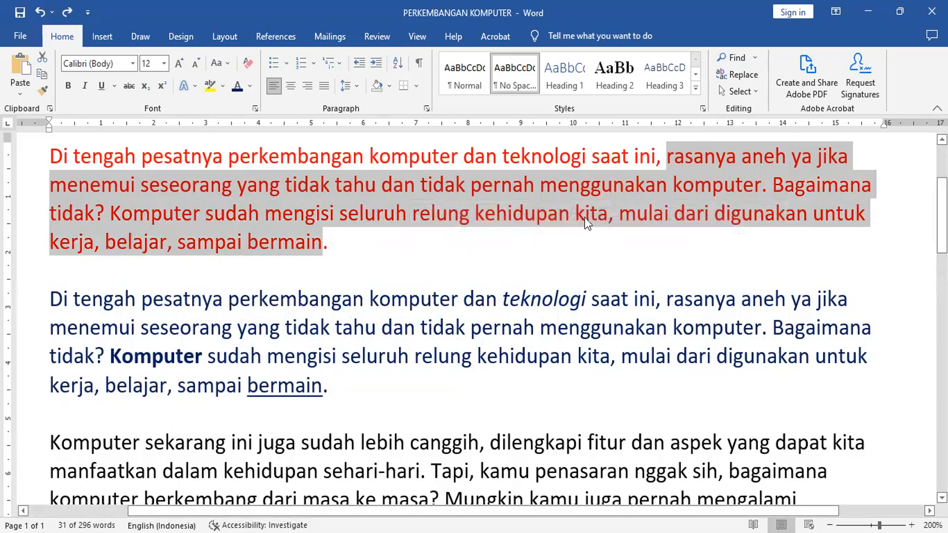
{"action": "left_click", "coordinate": [611, 215], "text": "shift"}
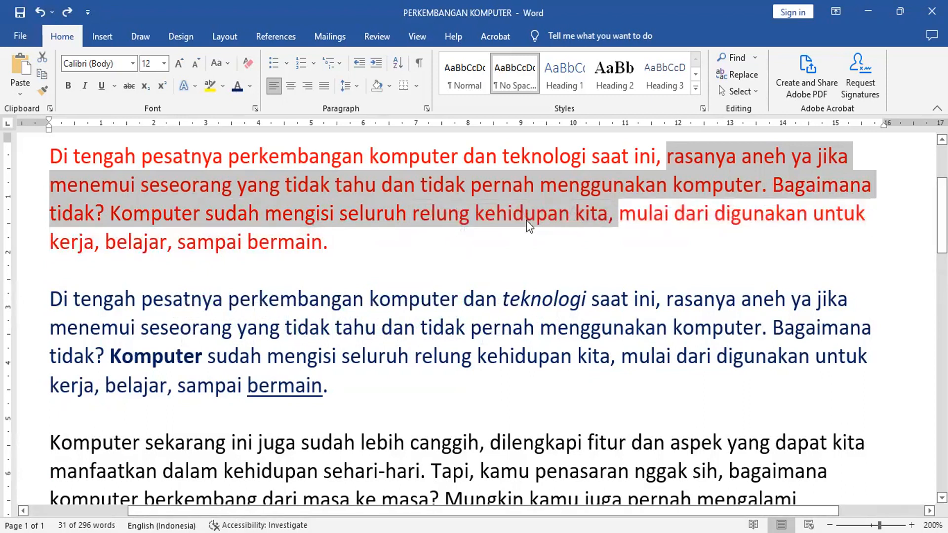
{"action": "left_click", "coordinate": [336, 214], "text": "shift"}
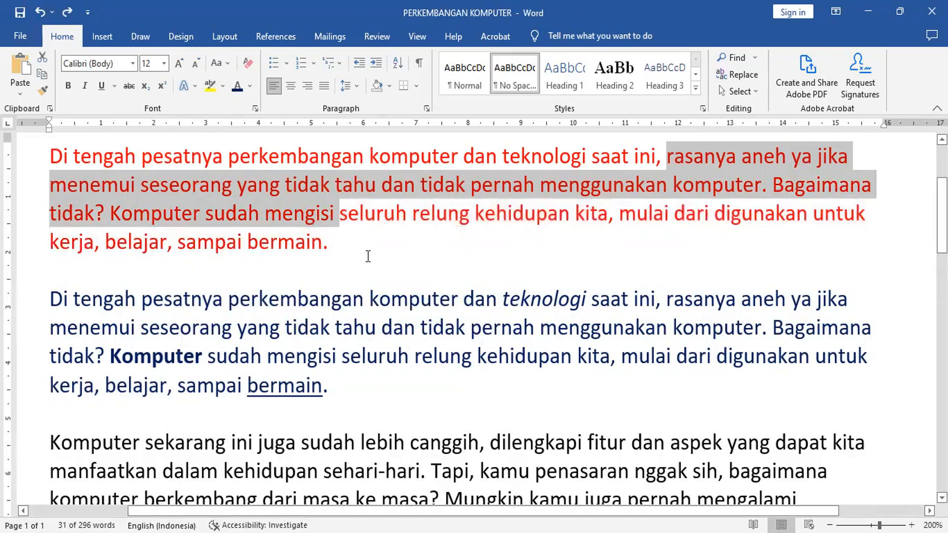
{"action": "left_click", "coordinate": [361, 284]}
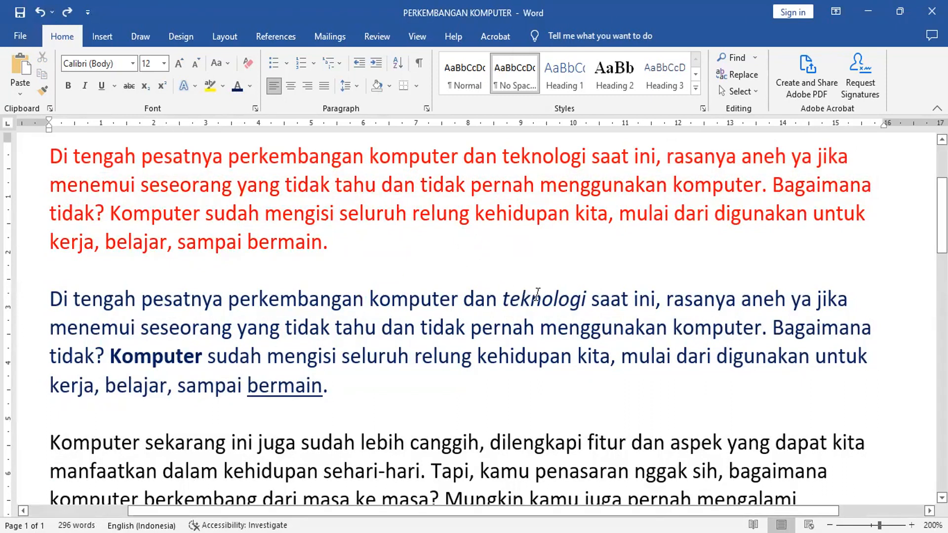
Make the word "komputer" in the red paragraph's first line bold and italicize the paragraph's entire second line.
{"action": "double_click", "coordinate": [416, 155]}
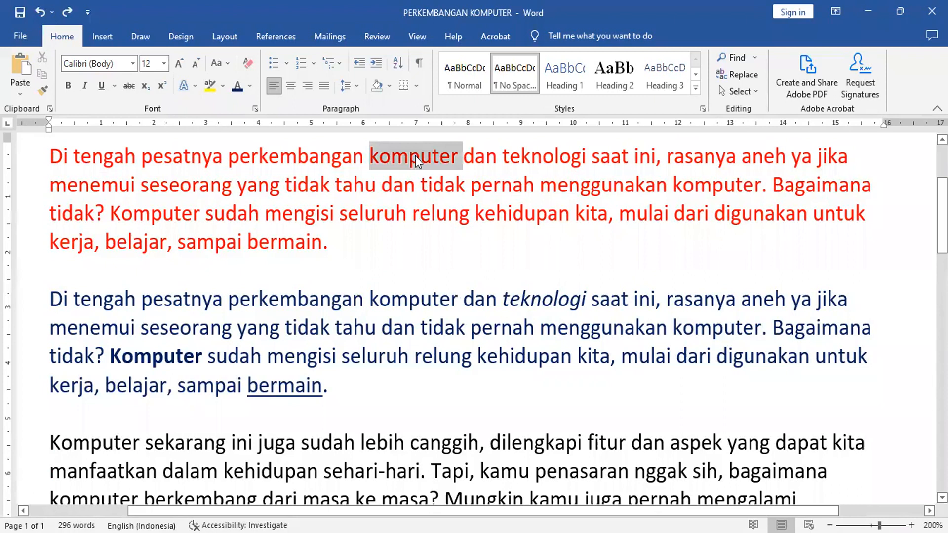
{"action": "left_click", "coordinate": [67, 86]}
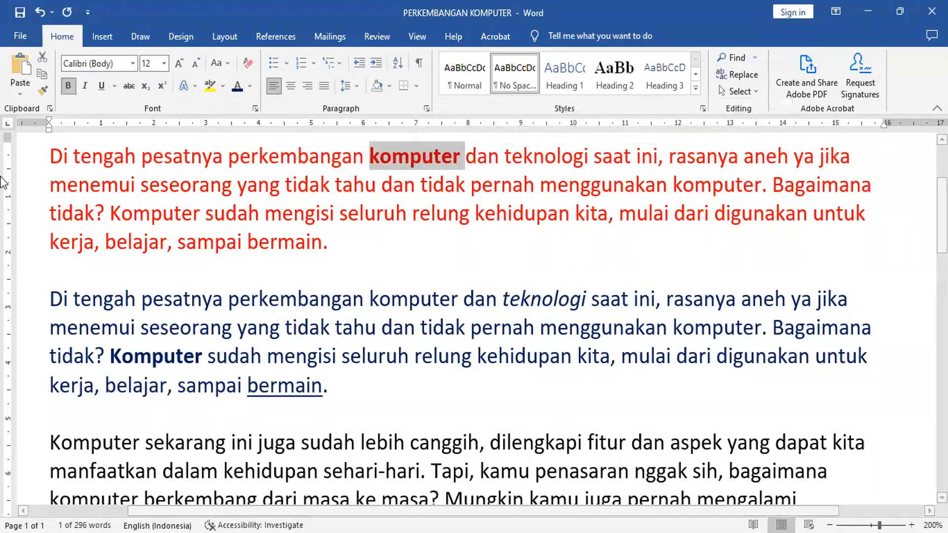
{"action": "left_click", "coordinate": [24, 187]}
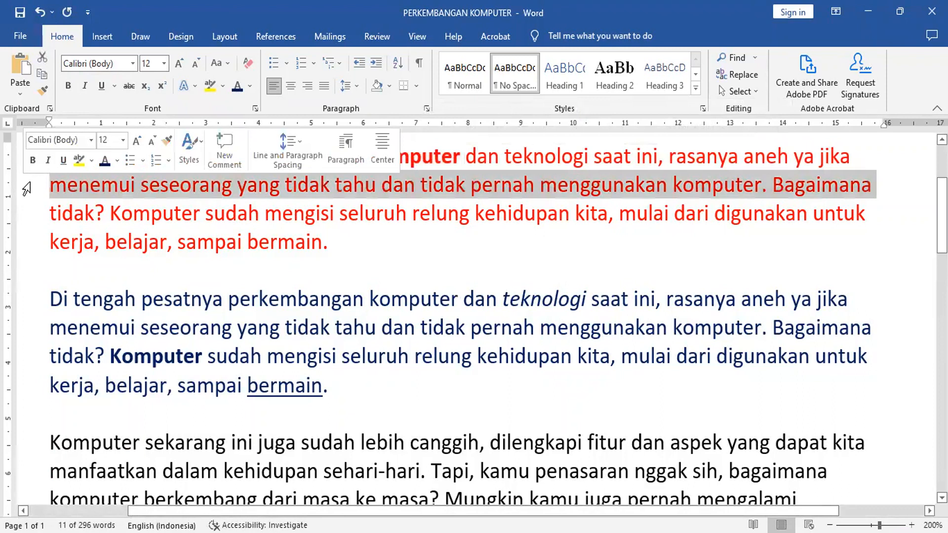
{"action": "left_click", "coordinate": [86, 87]}
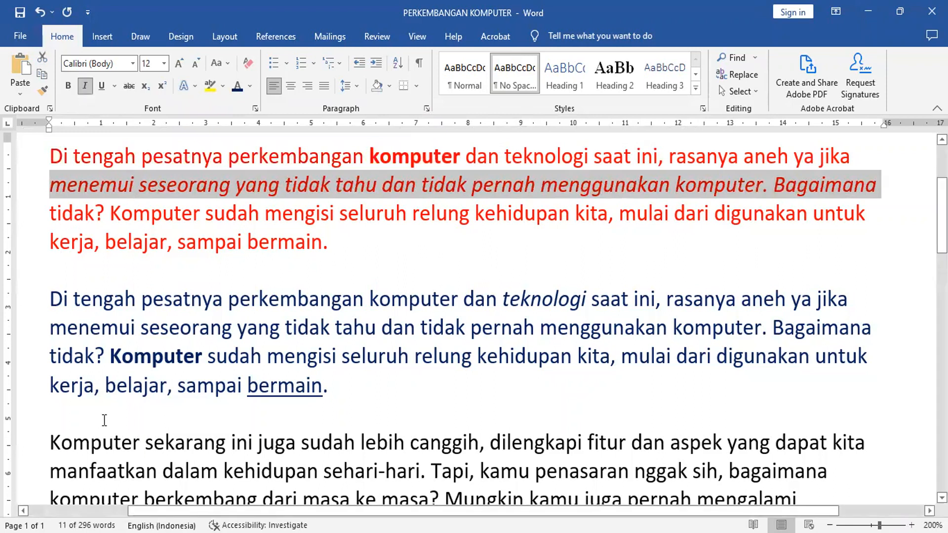
Set the font size of the whole third paragraph, beginning "Komputer sekarang ini", to 16.
{"action": "scroll", "coordinate": [101, 414], "scroll_direction": "down", "scroll_amount": 3}
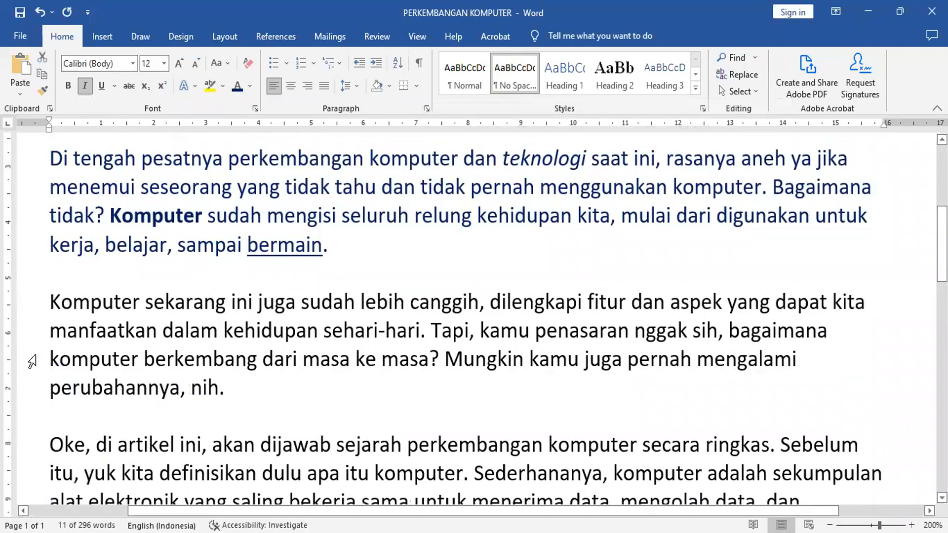
{"action": "double_click", "coordinate": [31, 362]}
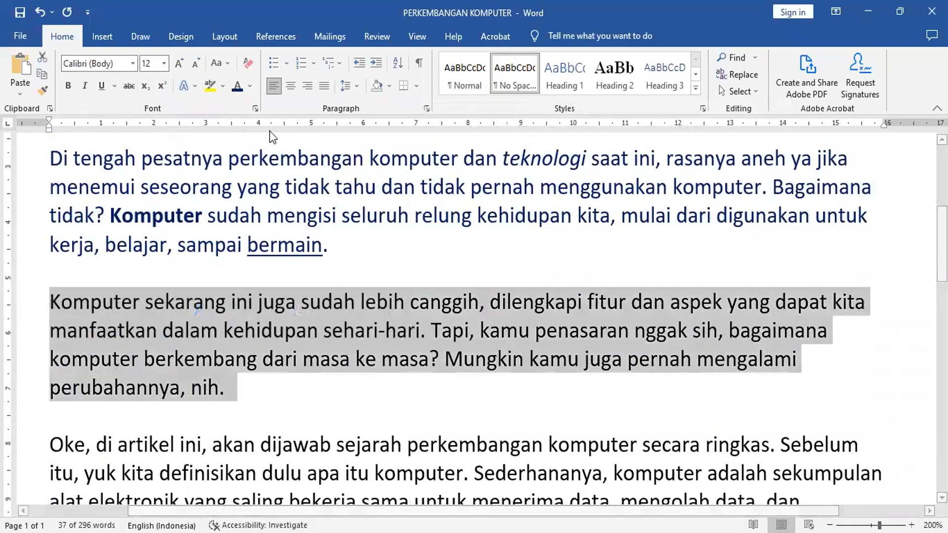
{"action": "left_click", "coordinate": [166, 63]}
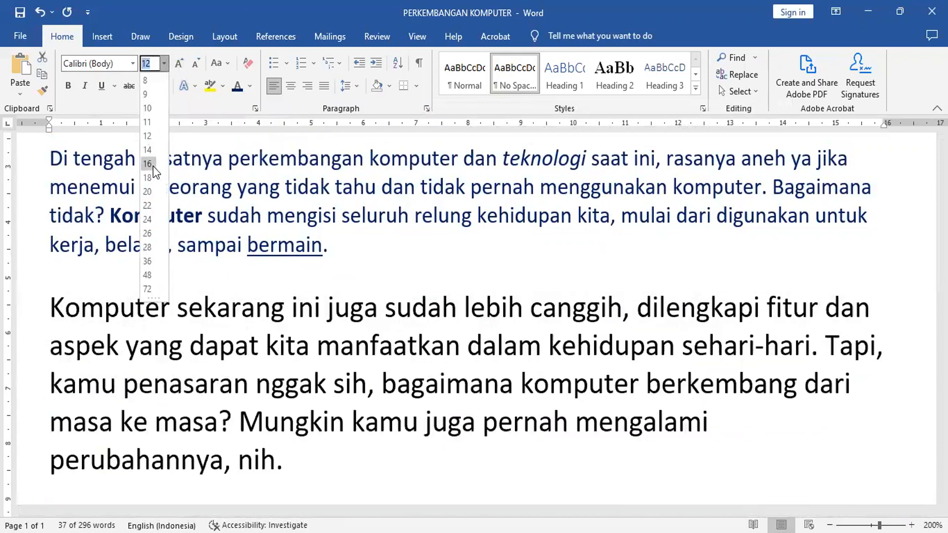
{"action": "left_click", "coordinate": [152, 166]}
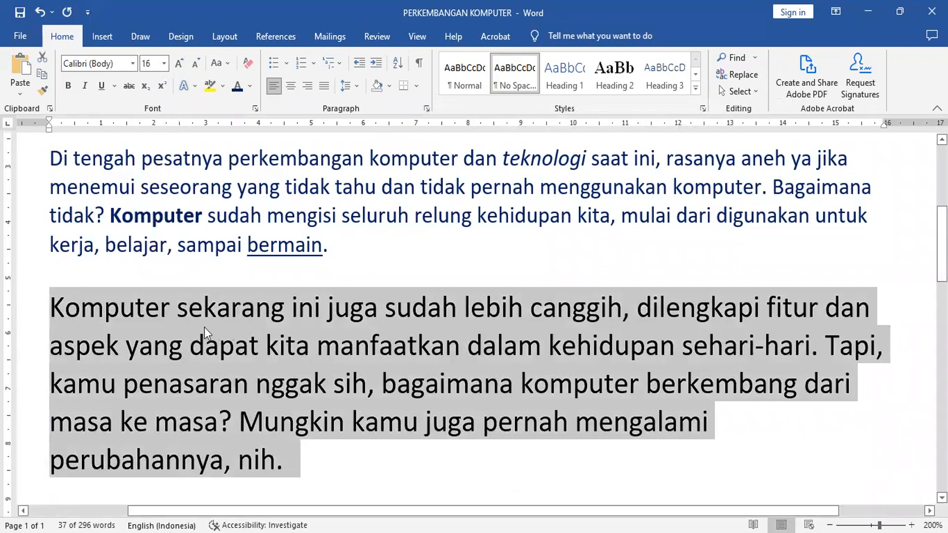
Select all of the document's text again and clear the selection at the end of the second paragraph.
{"action": "triple_click", "coordinate": [27, 267]}
{"action": "left_click", "coordinate": [405, 262]}
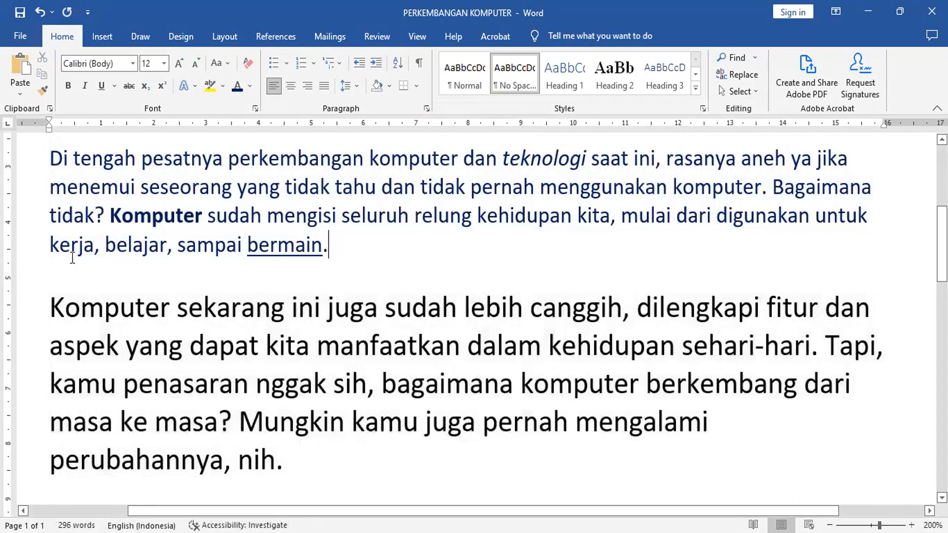
{"action": "triple_click", "coordinate": [30, 247]}
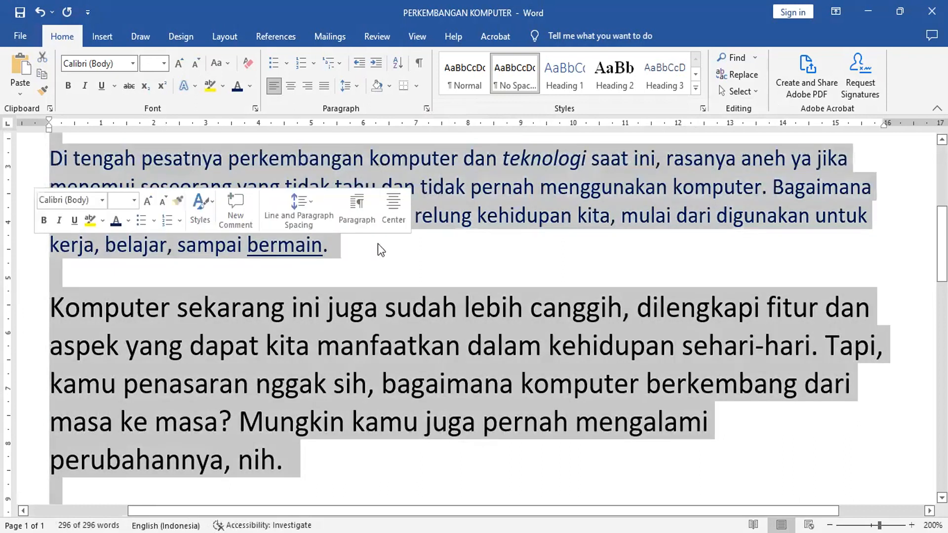
{"action": "left_click", "coordinate": [452, 256]}
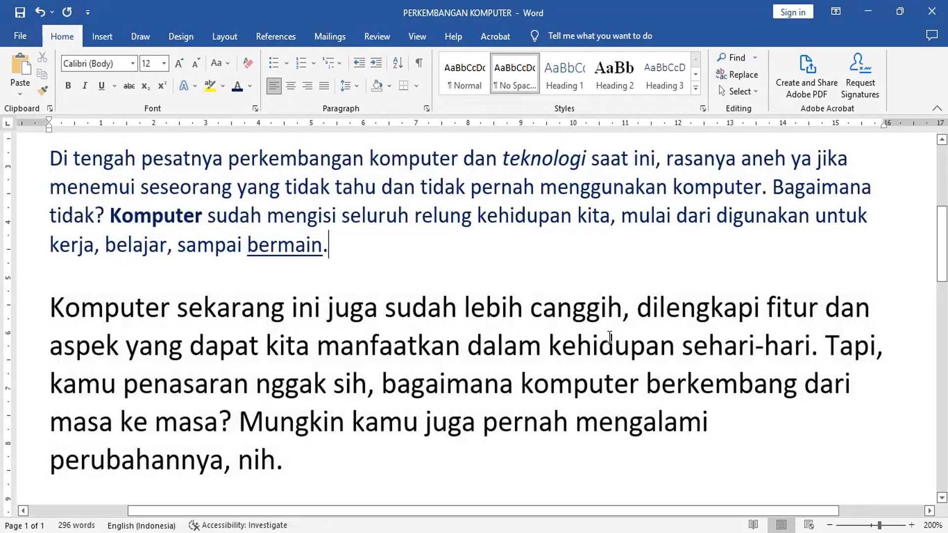
Select the passage from "dilengkapi fitur" through "nggak sih" in the third paragraph.
{"action": "left_click", "coordinate": [641, 316]}
{"action": "left_click", "coordinate": [368, 392], "text": "shift"}
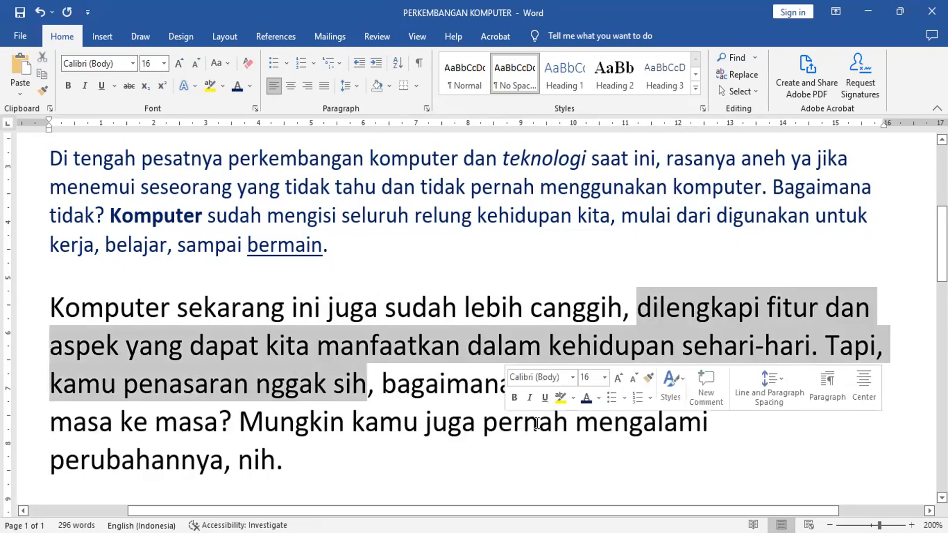